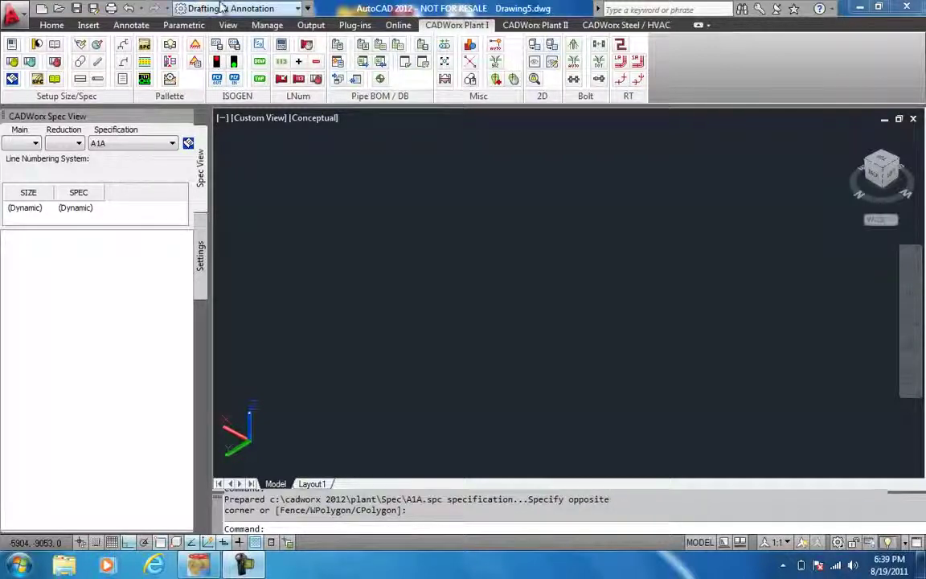
Step: Import the ACIS file BALL-VALVE-2500LB.sat from the Desktop into the drawing
click(87, 27)
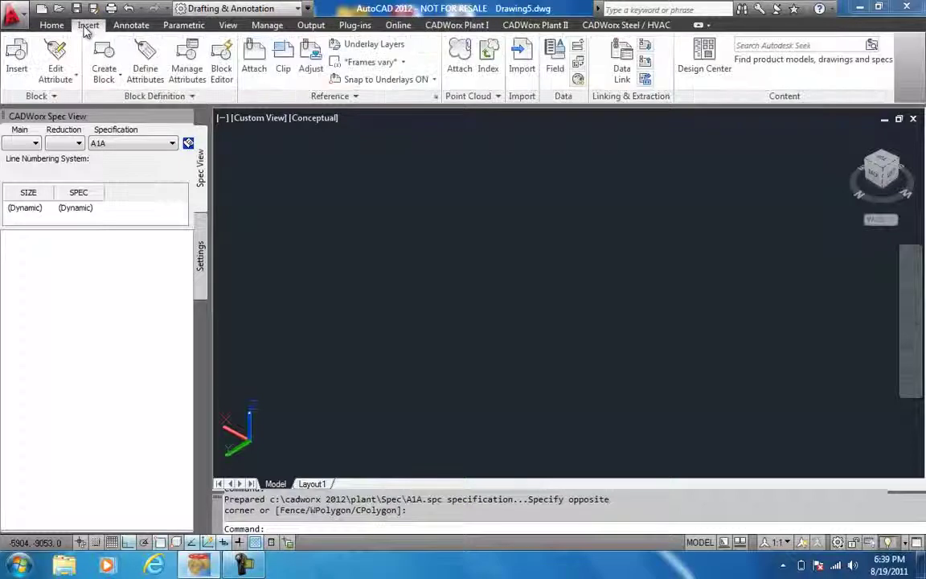
click(529, 77)
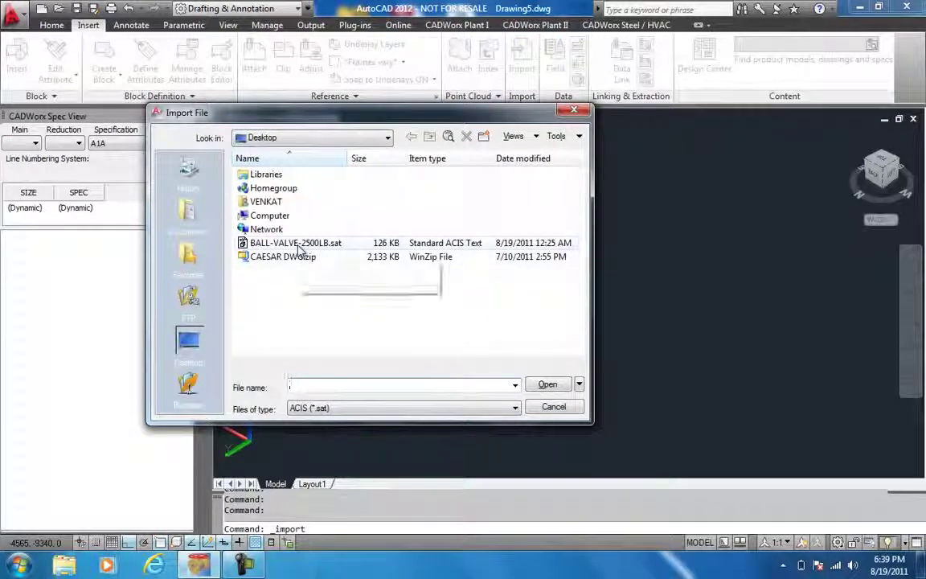
click(322, 246)
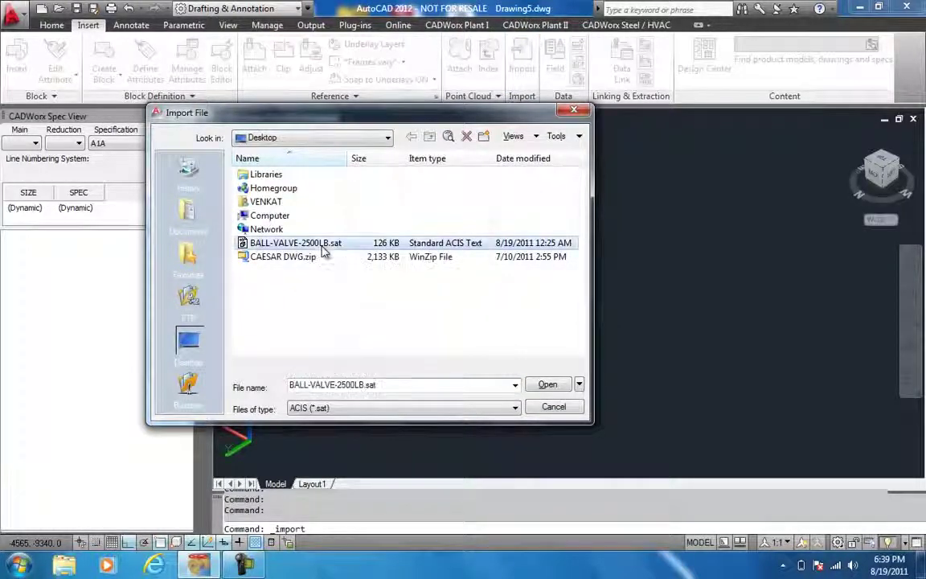
click(549, 386)
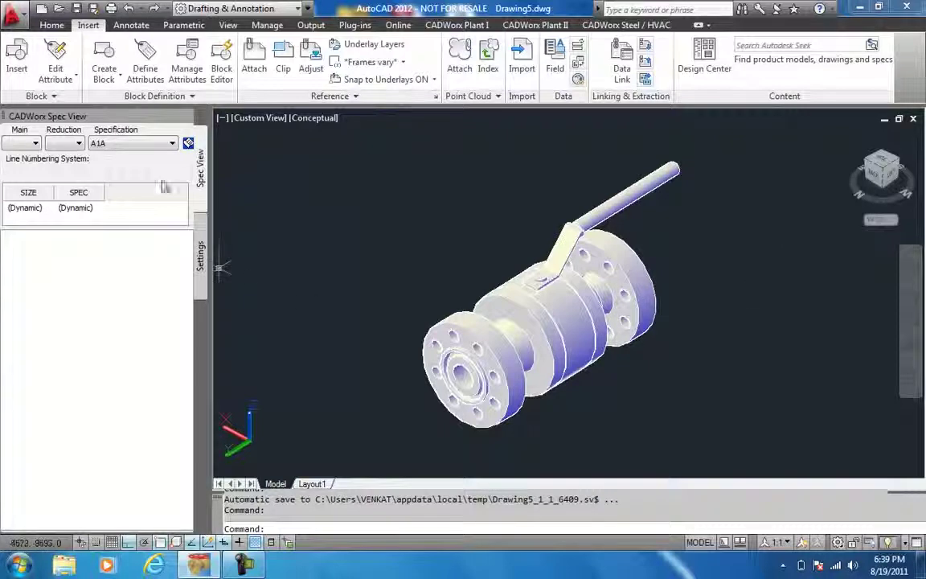
Step: Place a point at the centre of the bore on the near flange face, using the Center snap
click(55, 96)
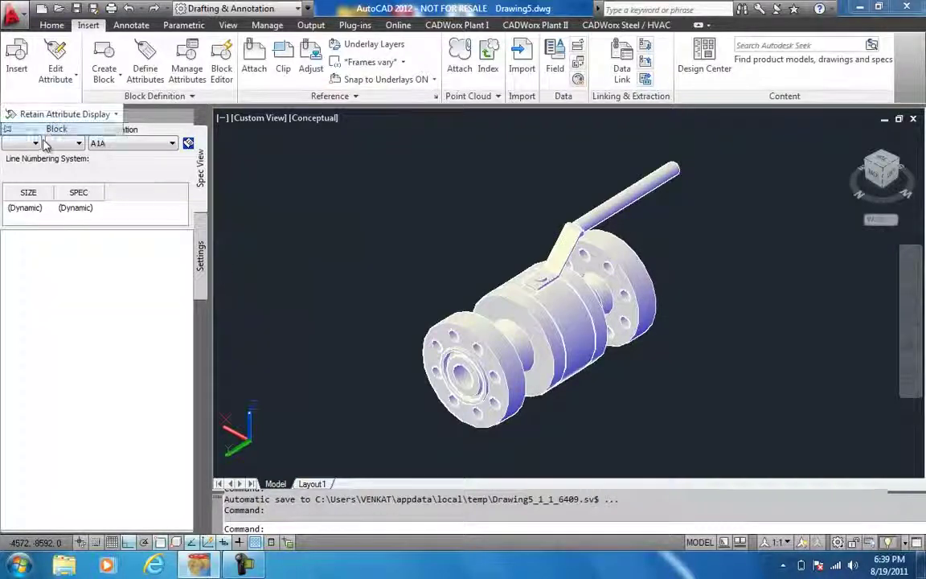
click(48, 25)
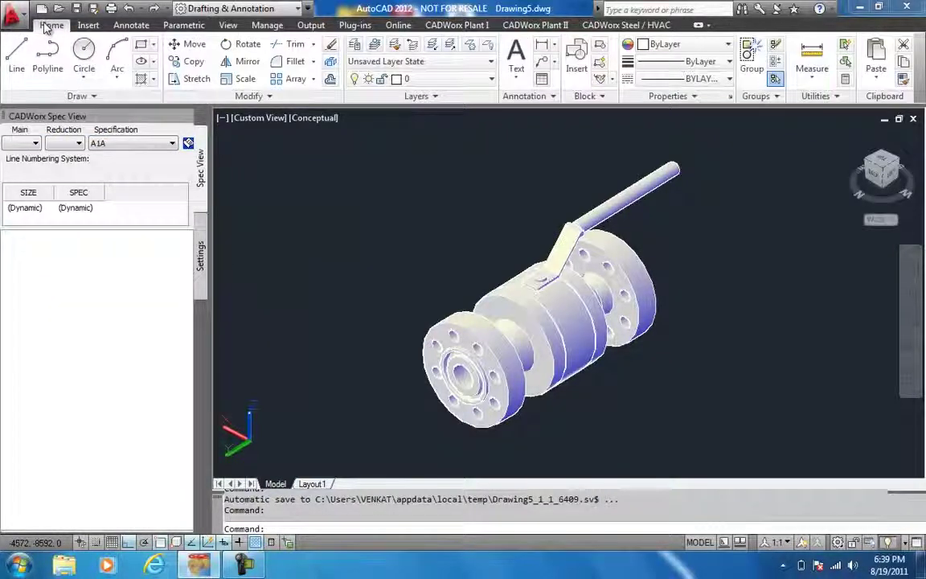
click(49, 96)
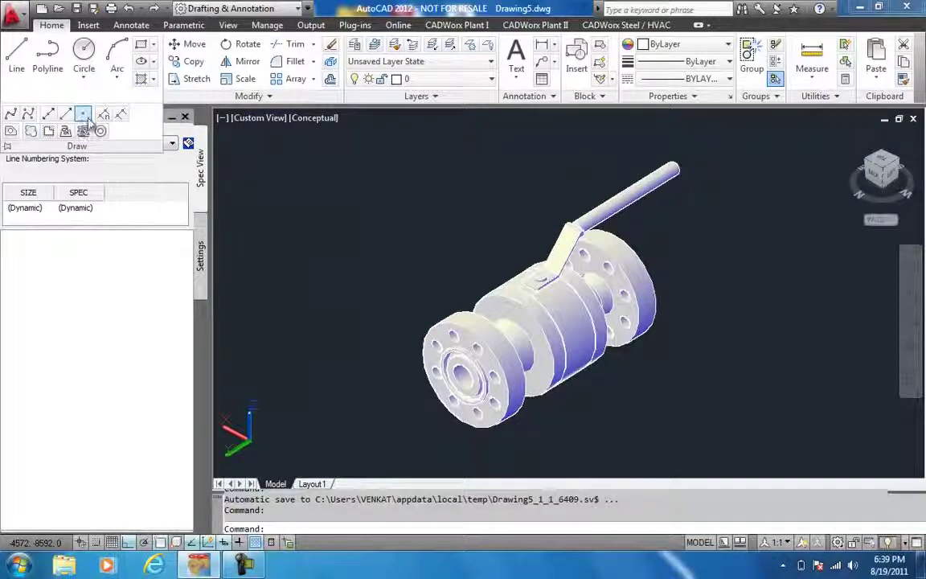
click(82, 113)
text(cen)
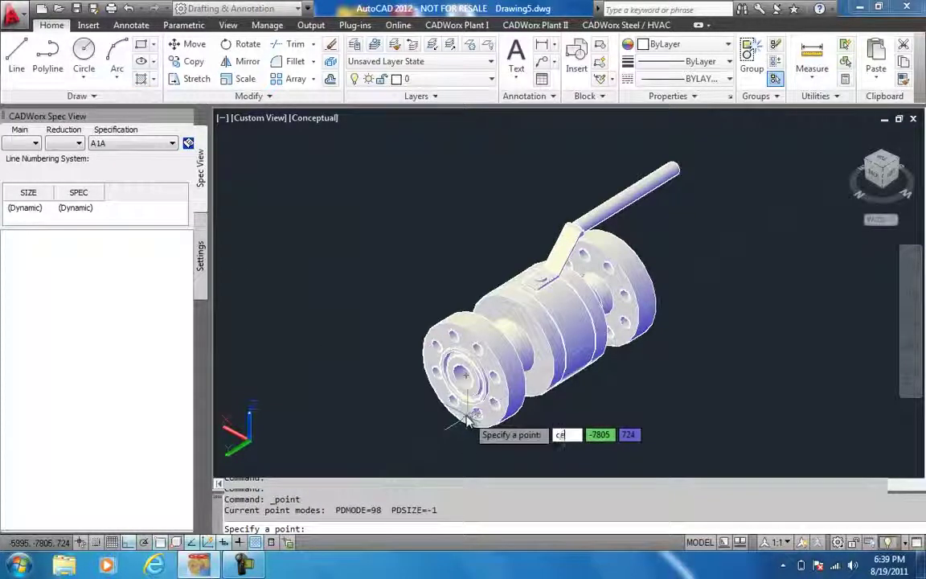
key(Return)
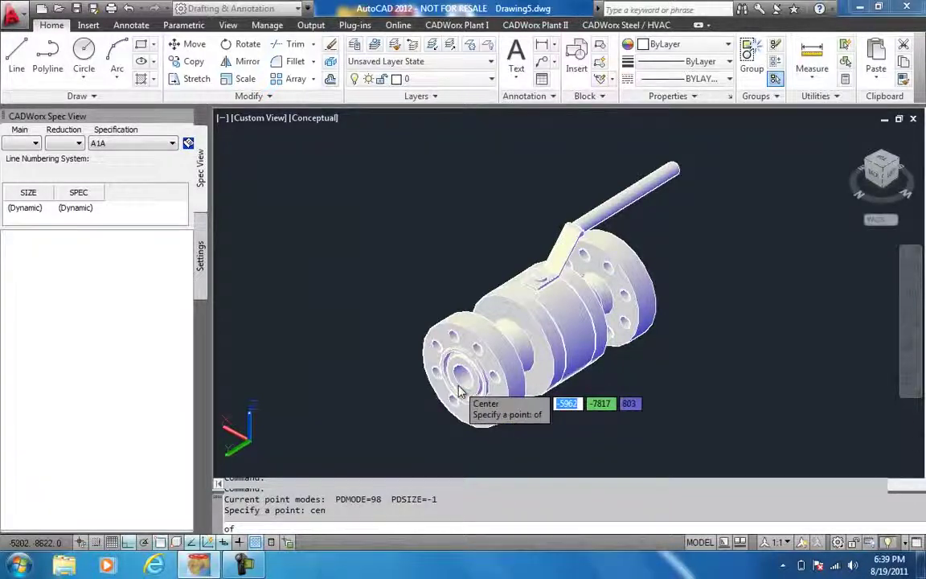
click(455, 386)
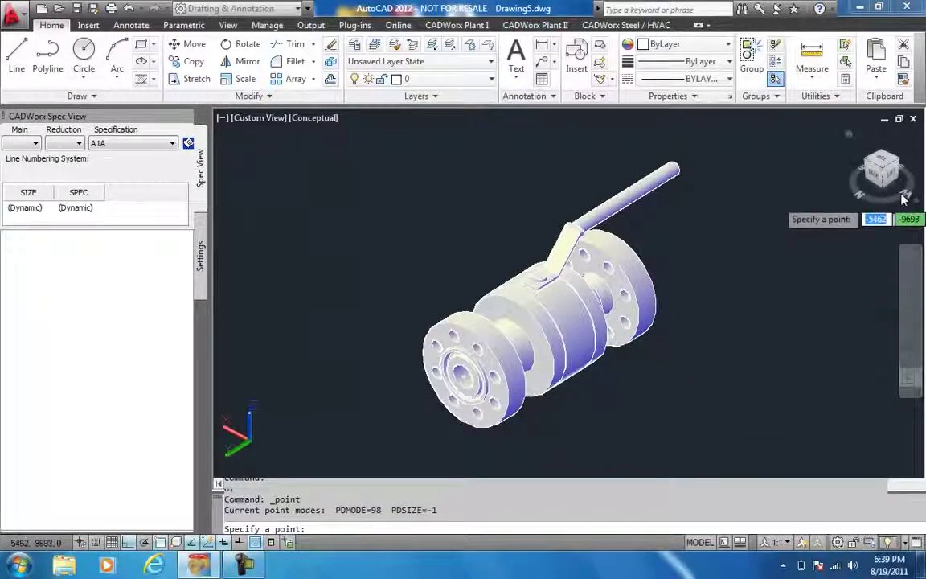
Step: Place a point at the bore centre on the opposite flange face, using the Center snap, and end the Point command
mouse_move(878, 207)
mouse_down()
mouse_move(817, 186)
mouse_move(682, 165)
mouse_up()
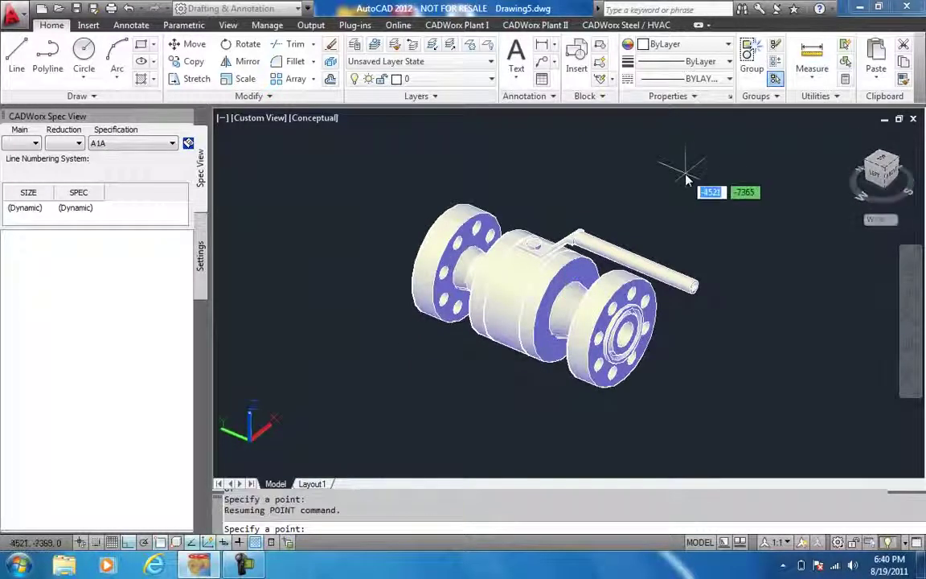
click(77, 96)
click(84, 115)
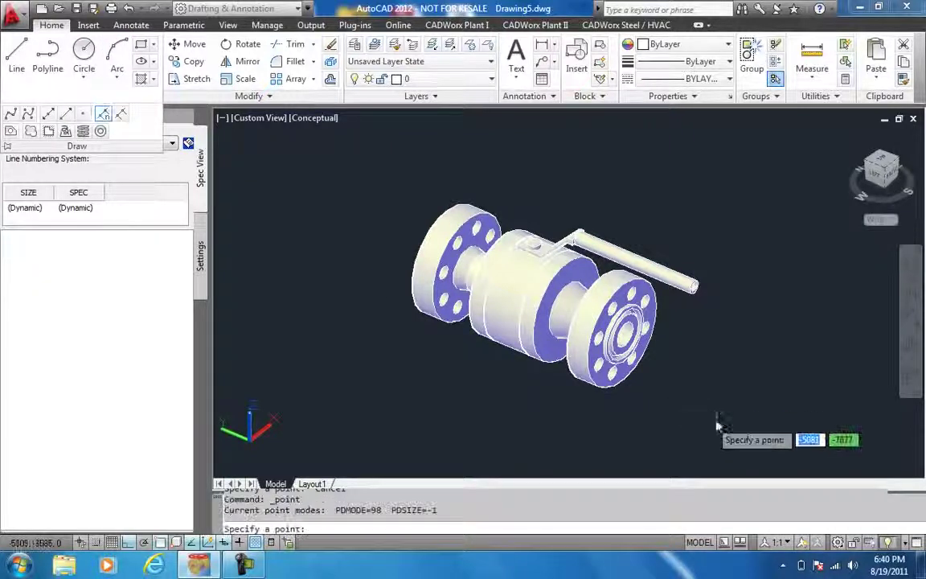
text(cen)
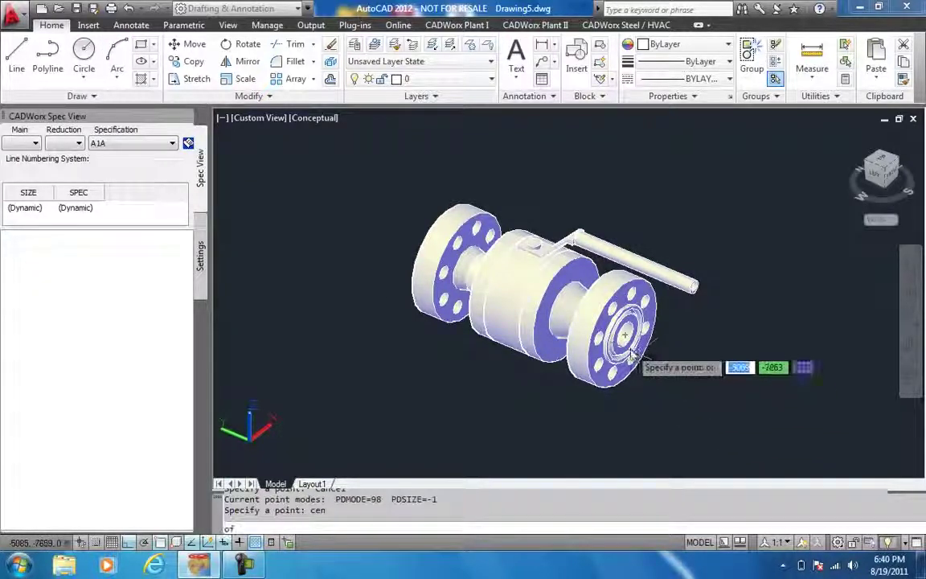
key(Return)
click(633, 346)
key(Escape)
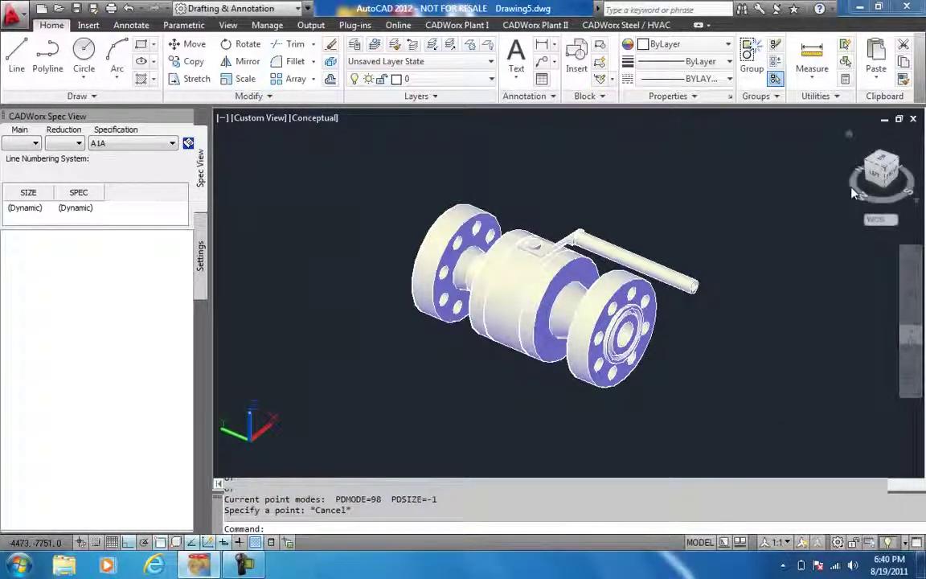
Step: Start a new user component file named VALVE-2 in library directory val, with specification A1A
mouse_move(563, 290)
shift+middle_down()
mouse_move(434, 257)
mouse_move(283, 237)
mouse_move(306, 242)
mouse_move(247, 254)
shift+middle_up()
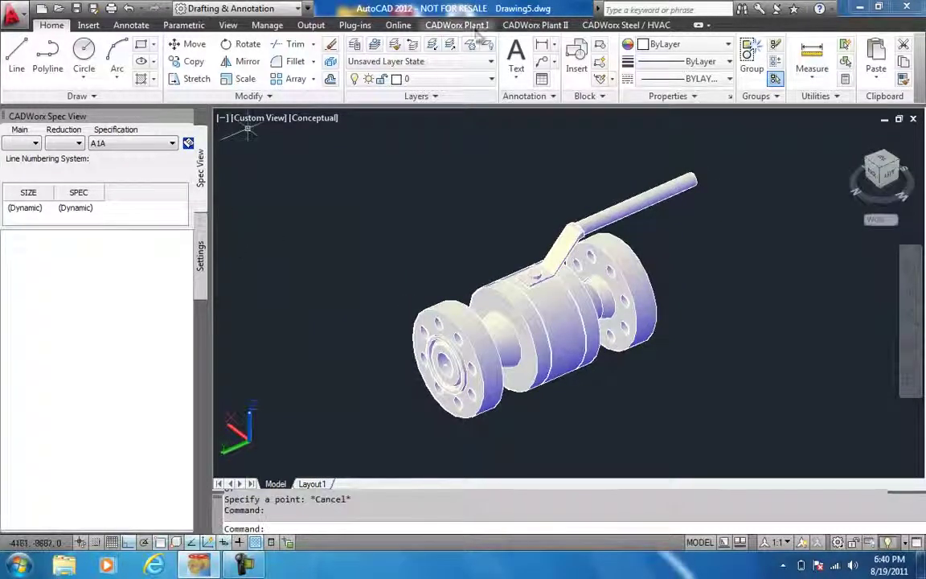
click(446, 25)
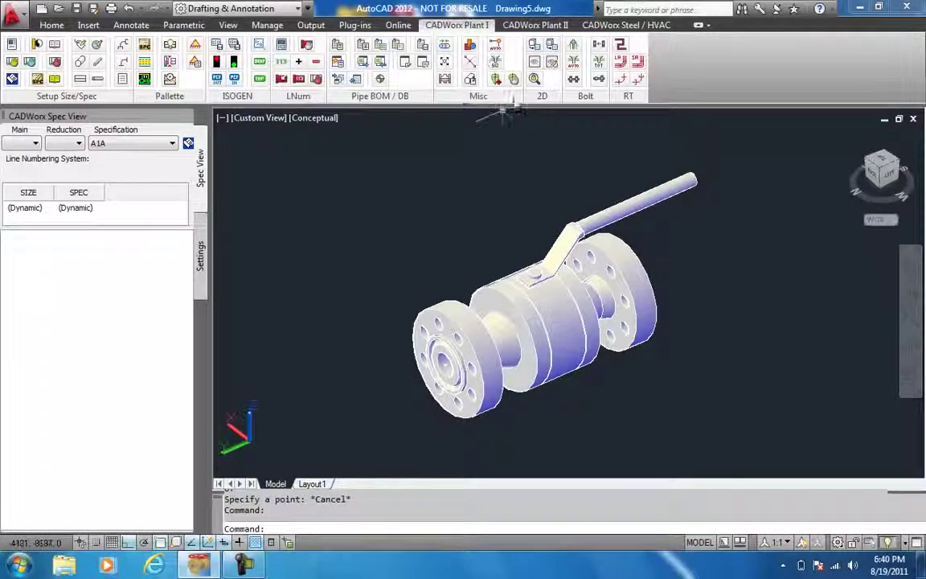
click(444, 80)
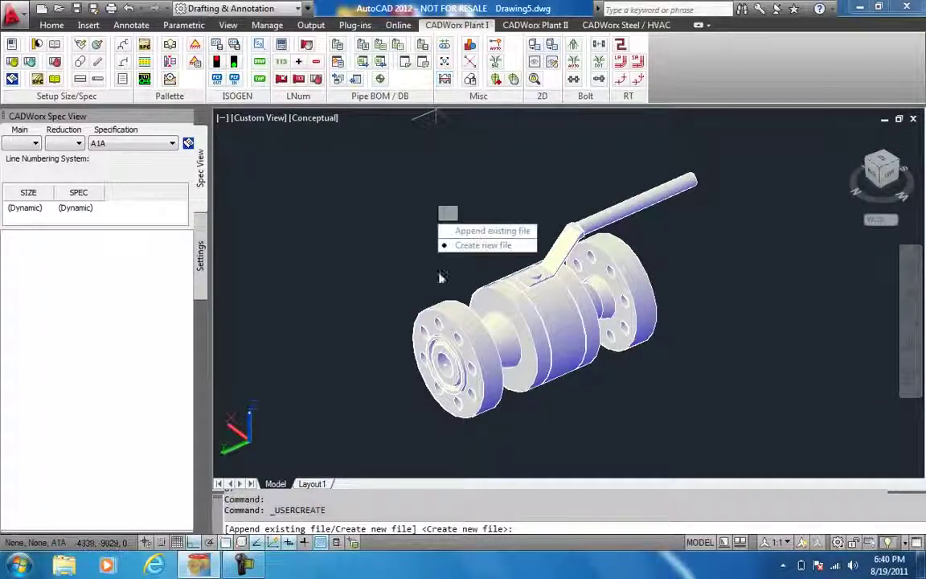
key(Return)
text(val)
key(Return)
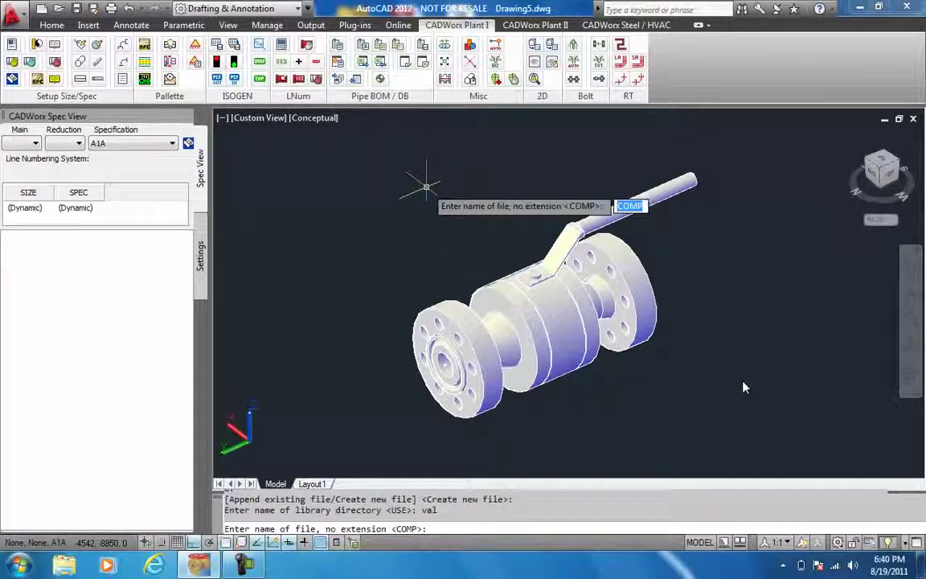
text(VALVE-2)
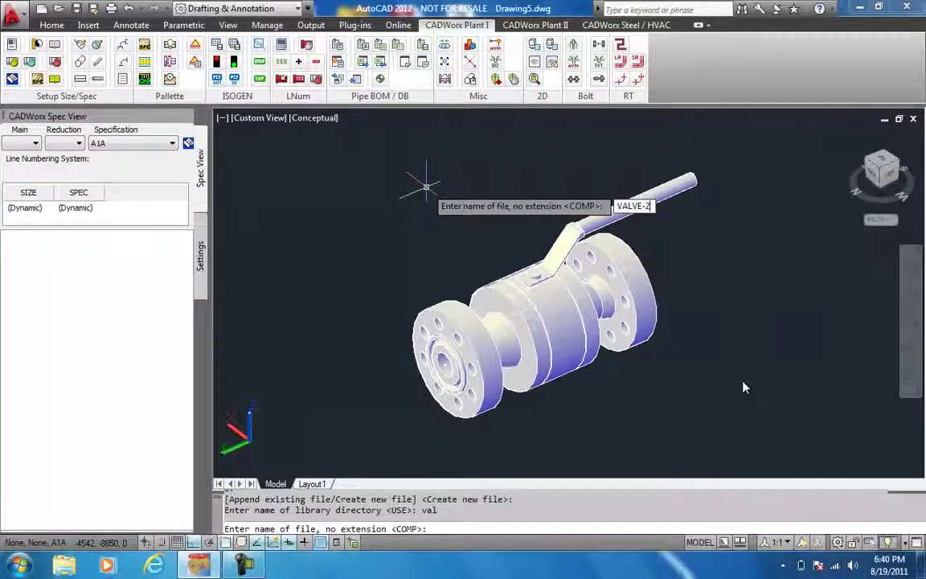
key(Return)
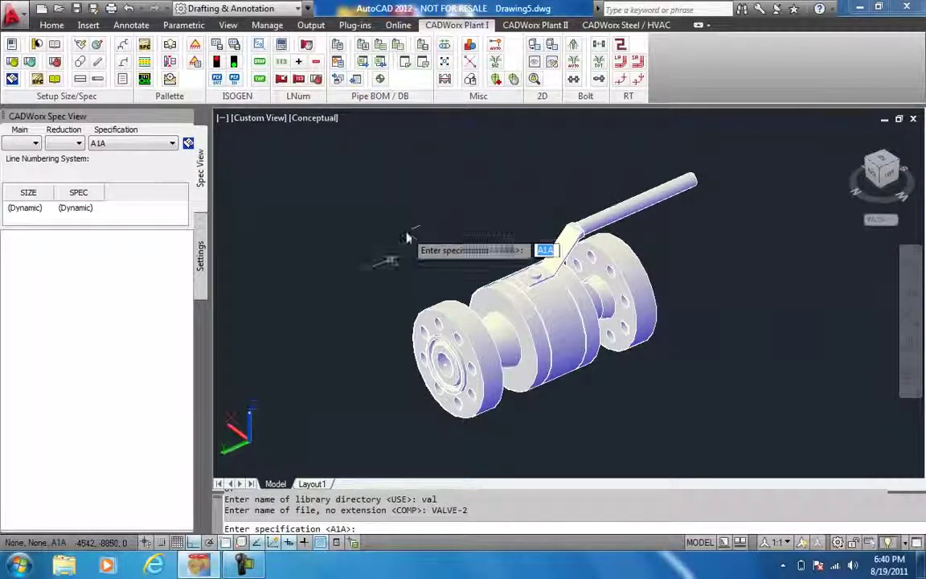
key(Return)
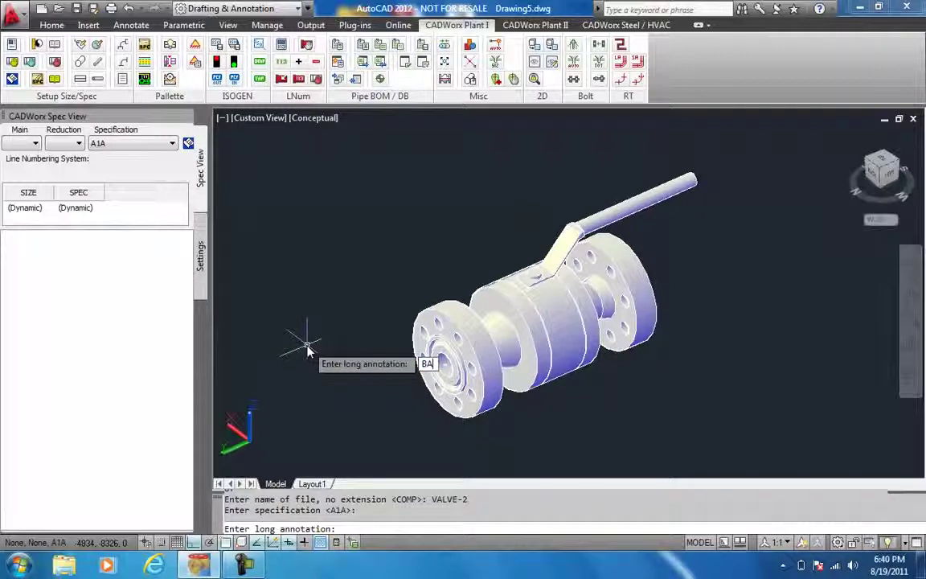
Step: Enter the long annotation "BALL VALVE, 2500LB, FLG, RTJ, SPLIT BODY, FULL BORE ASTM A 216 WCC"
text(BALL VALVE)
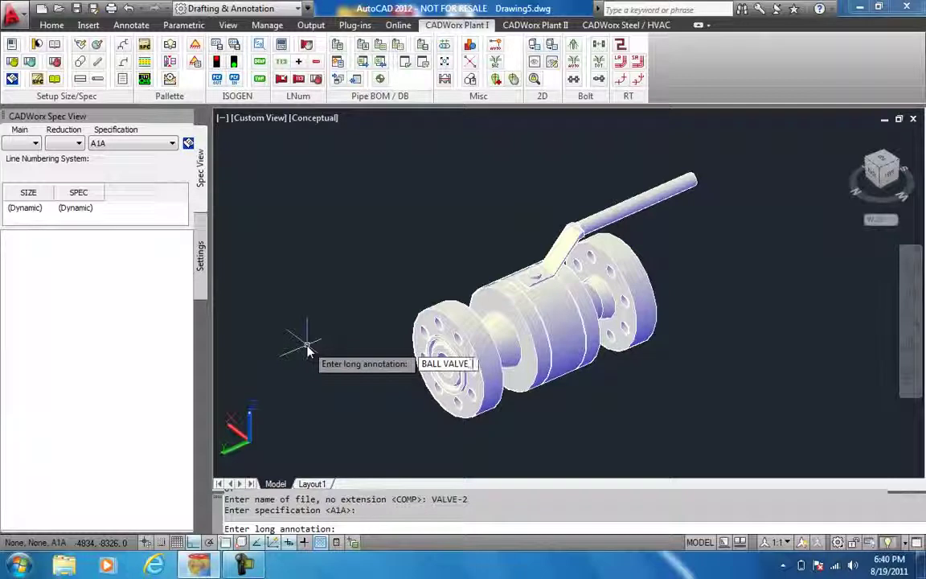
text(, 2500LBB FLG)
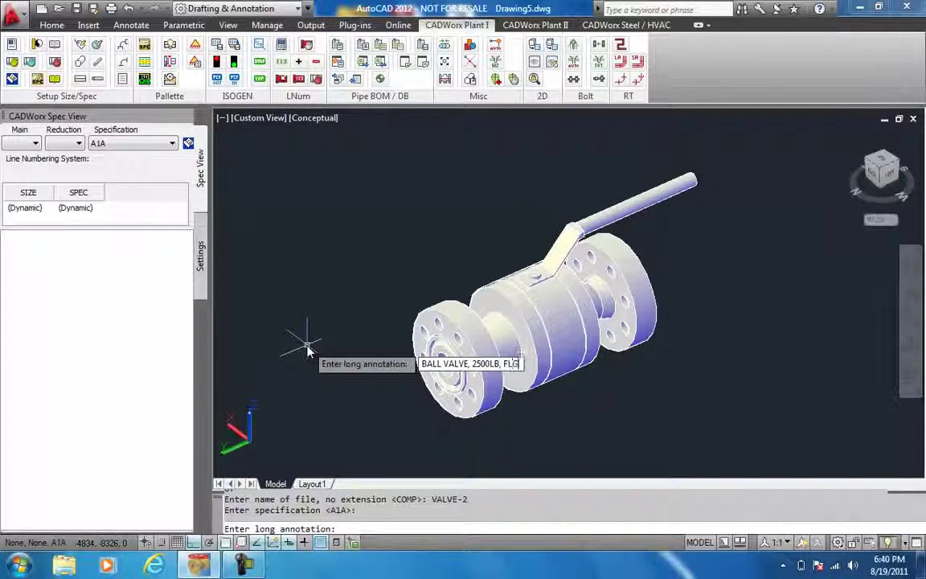
text(, RTJ,)
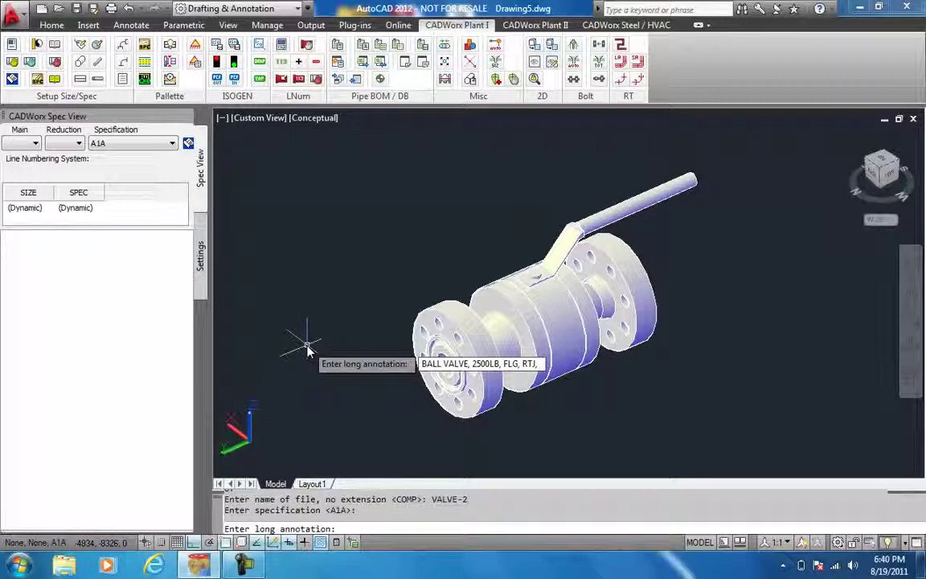
text(PLI)
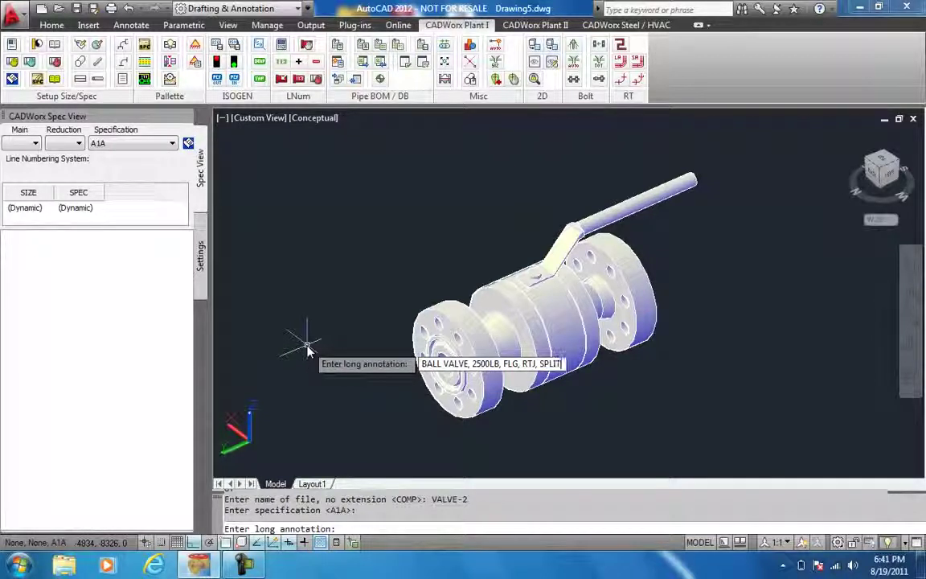
text(T BODY)
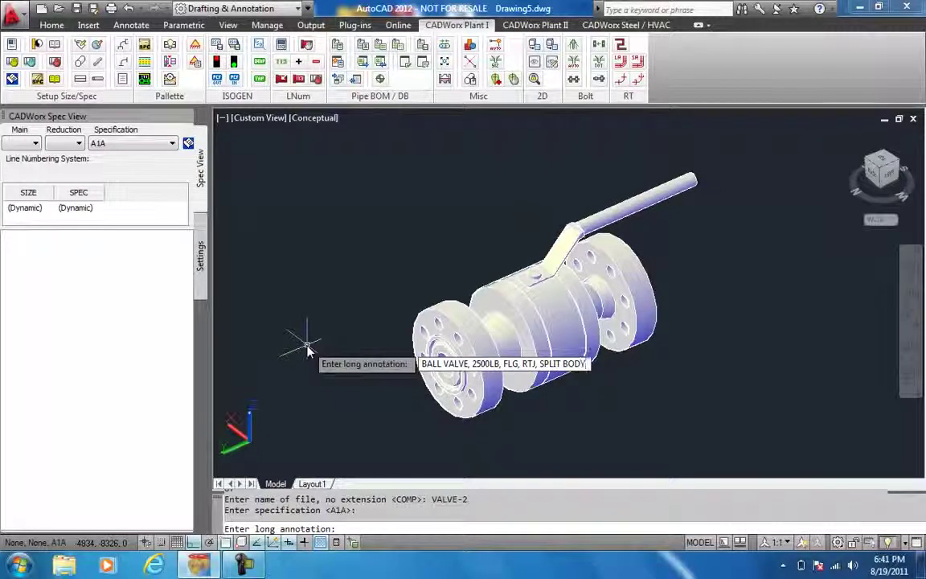
text(, FULL BORE)
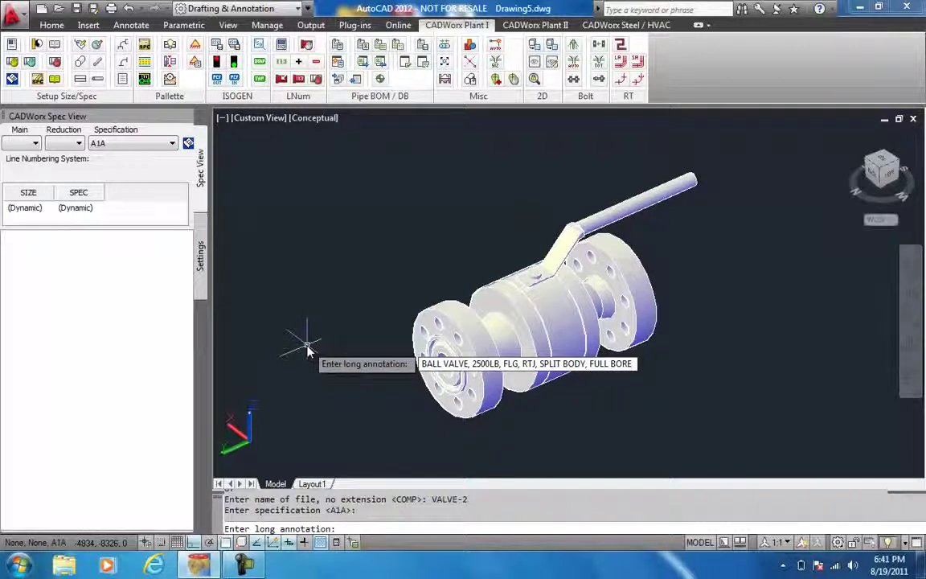
text( ASTM )
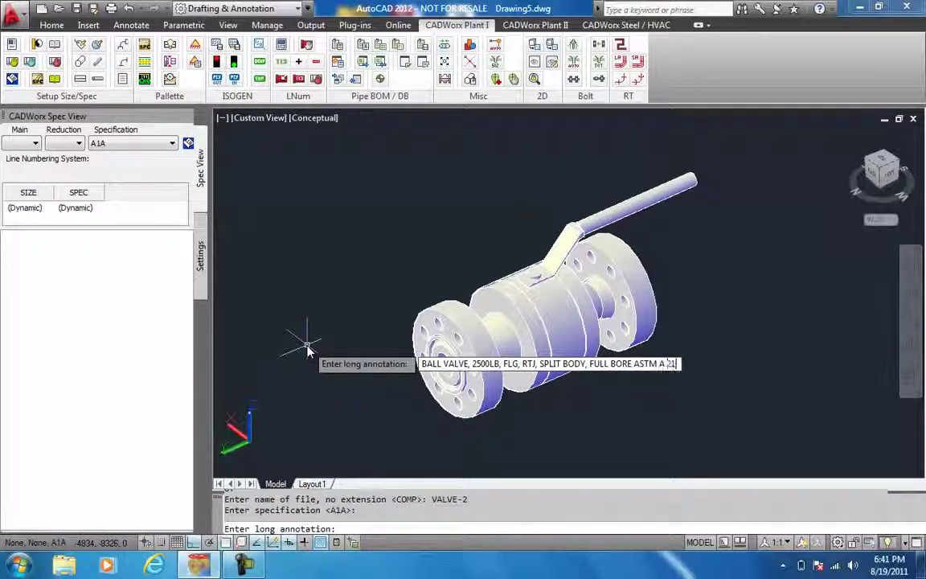
text(A 216 WCCC)
key(Return)
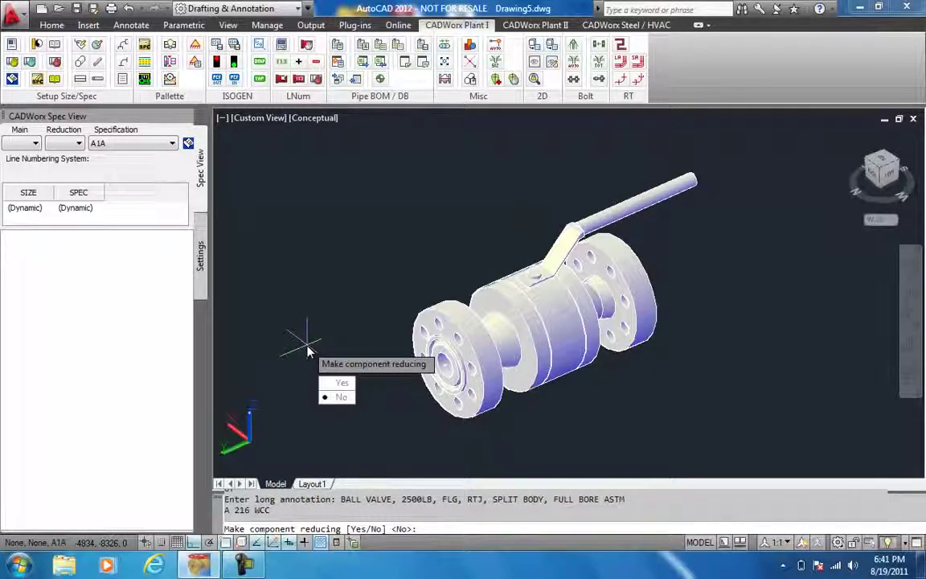
Step: Make the component non-reducing, with weight 12, density 1 and nominal main size 2
key(Return)
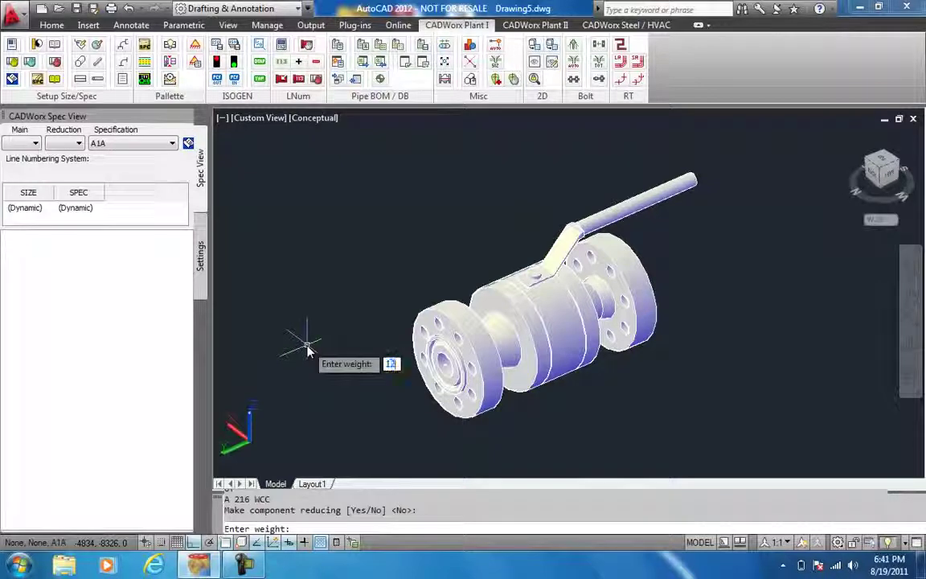
key(Return)
key(Return)
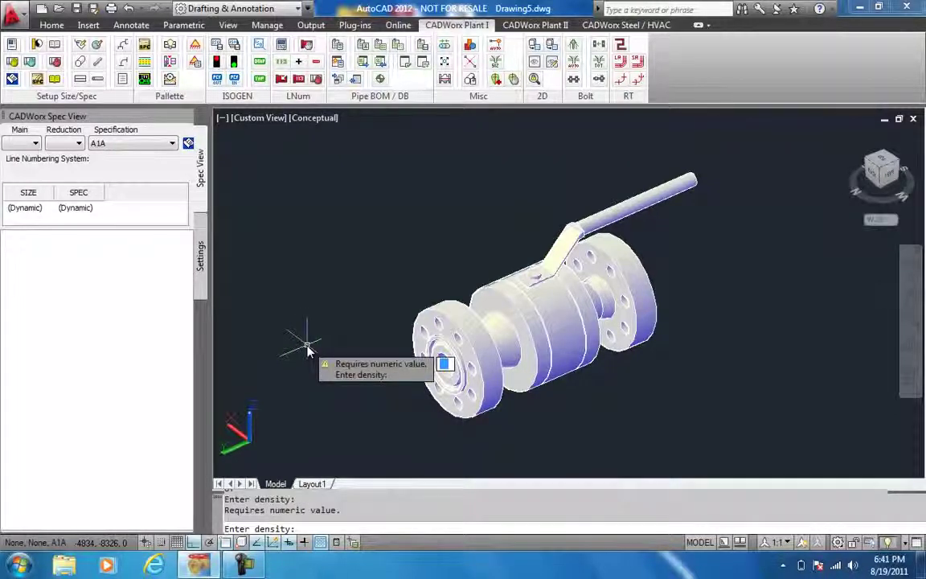
text(1)
key(Return)
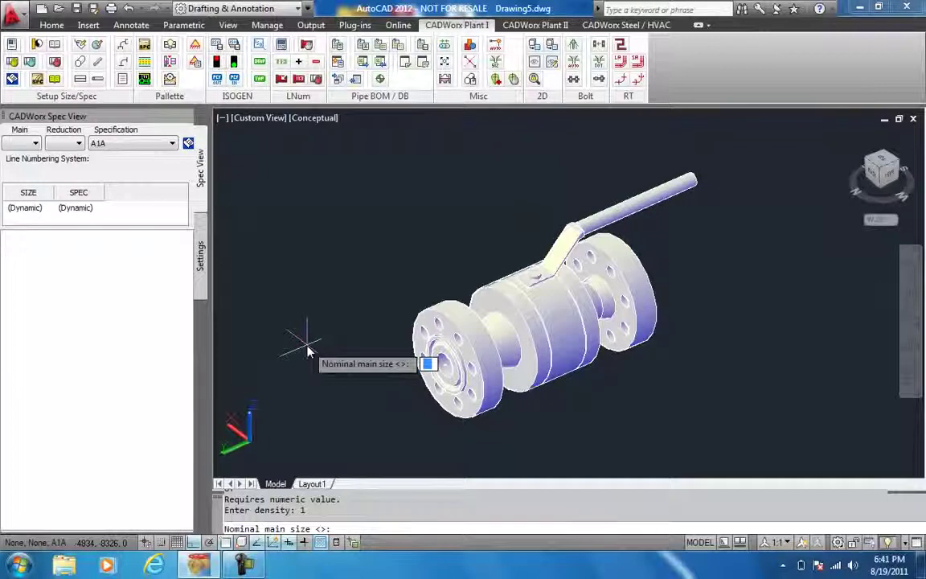
text(2)
key(Return)
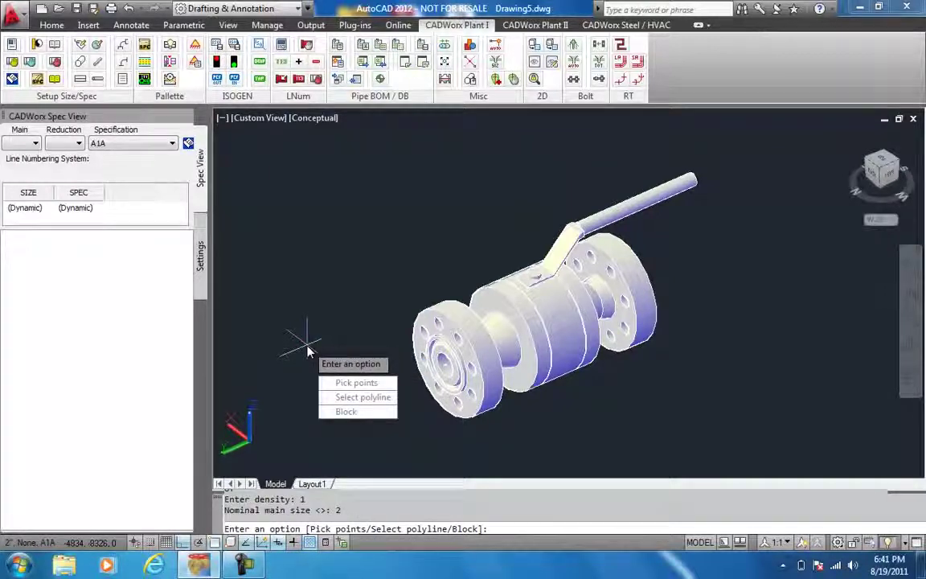
Step: Choose the Block option for the component geometry and restrict it to a 3d representation
key(Down)
key(Down)
key(Down)
key(Return)
key(Down)
key(Down)
key(Return)
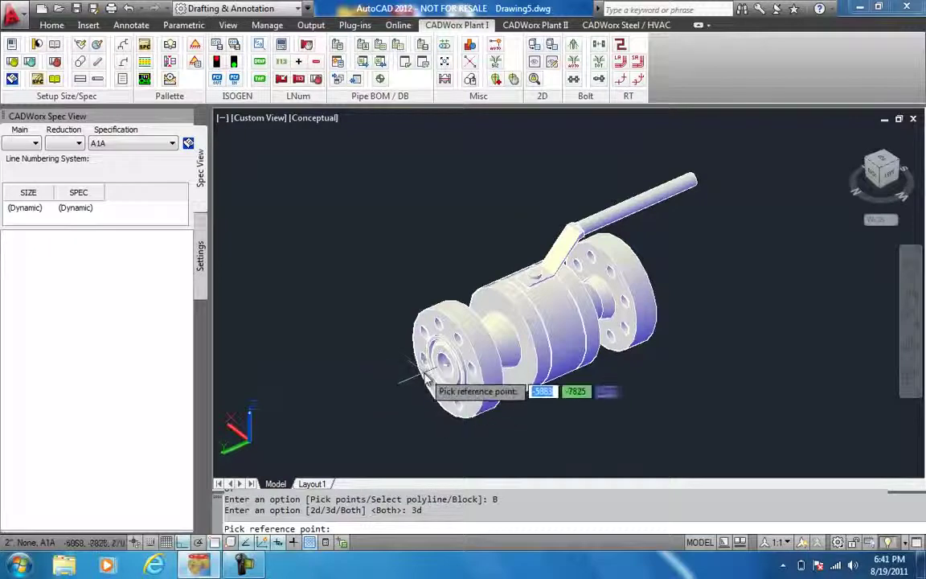
Step: Set the reference point at the near flange's bore centre and the end point at the far flange's, using the Node snap
text(NOD)
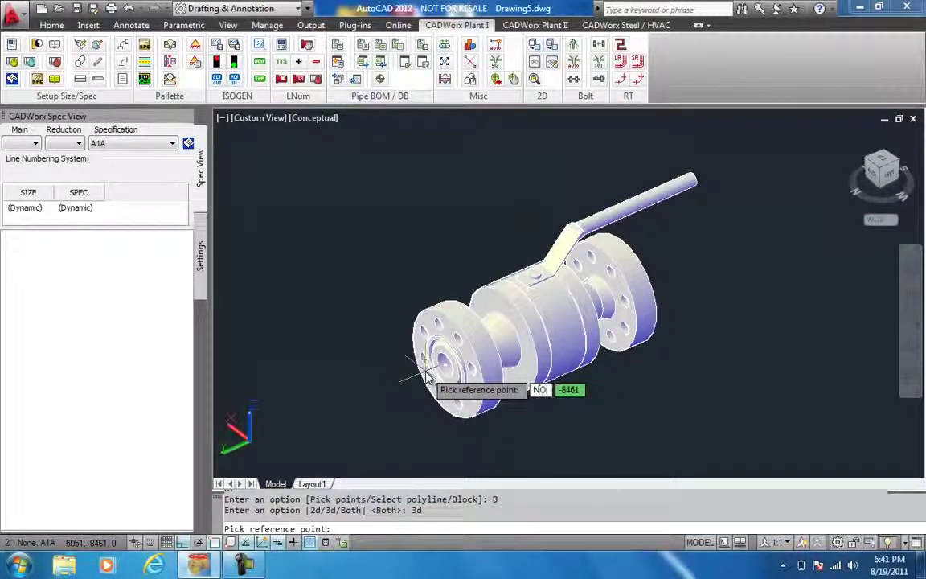
key(Return)
click(447, 371)
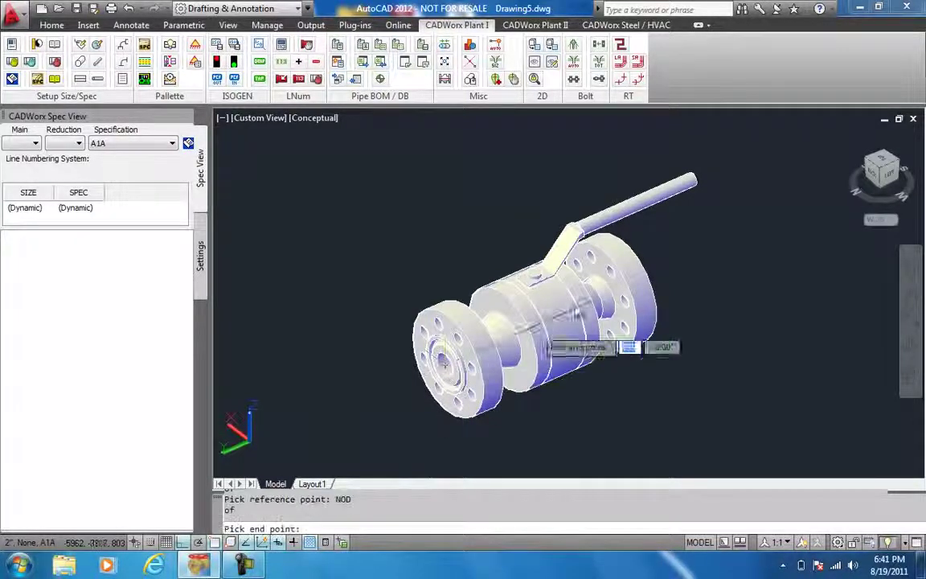
text(NODE)
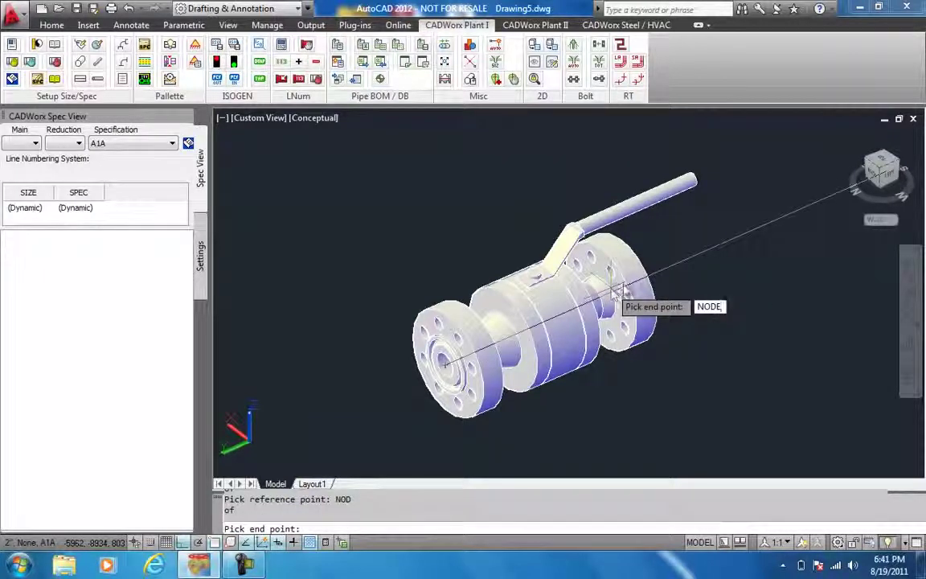
key(Return)
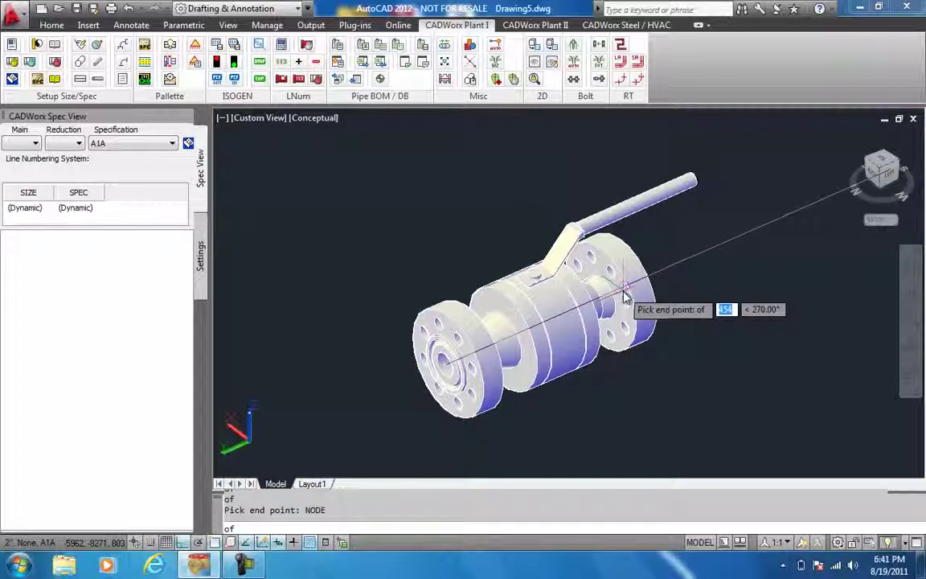
click(624, 298)
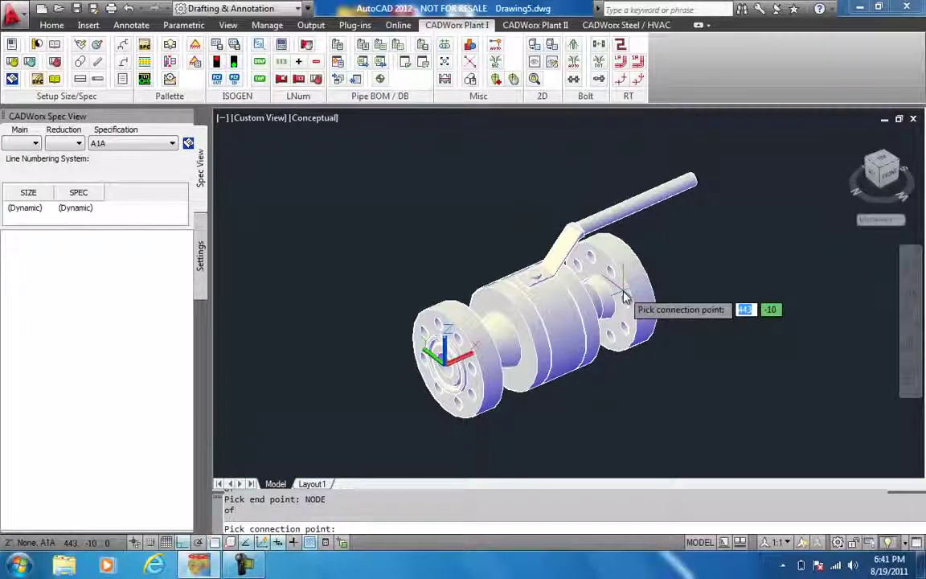
Step: Define connection points at the near and far flange bore centres with the Node snap, and end connection point entry
text(NODE)
key(Return)
click(447, 368)
text(NODE)
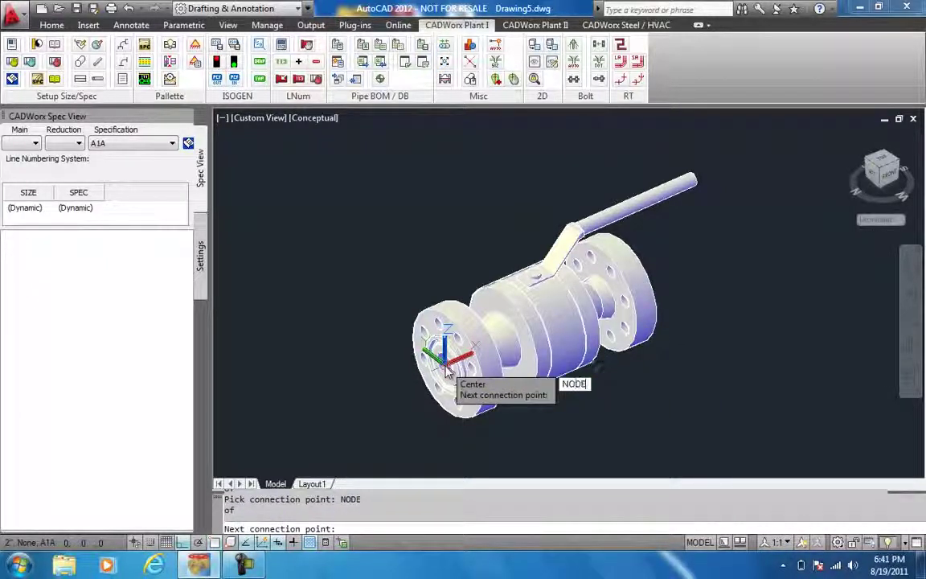
key(Return)
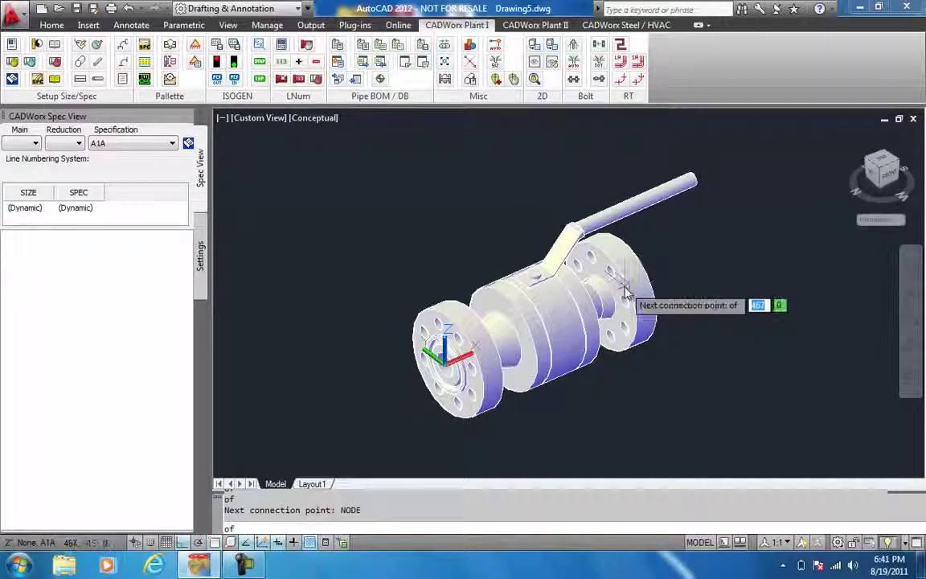
click(624, 293)
key(Return)
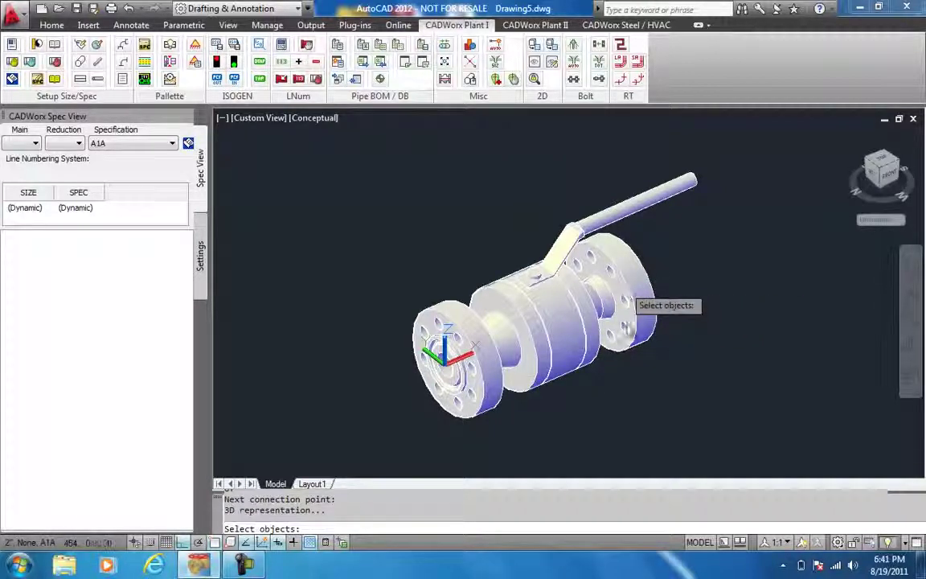
Step: Select the whole valve model with a crossing window as the 3D representation and finish the component
click(683, 400)
click(353, 180)
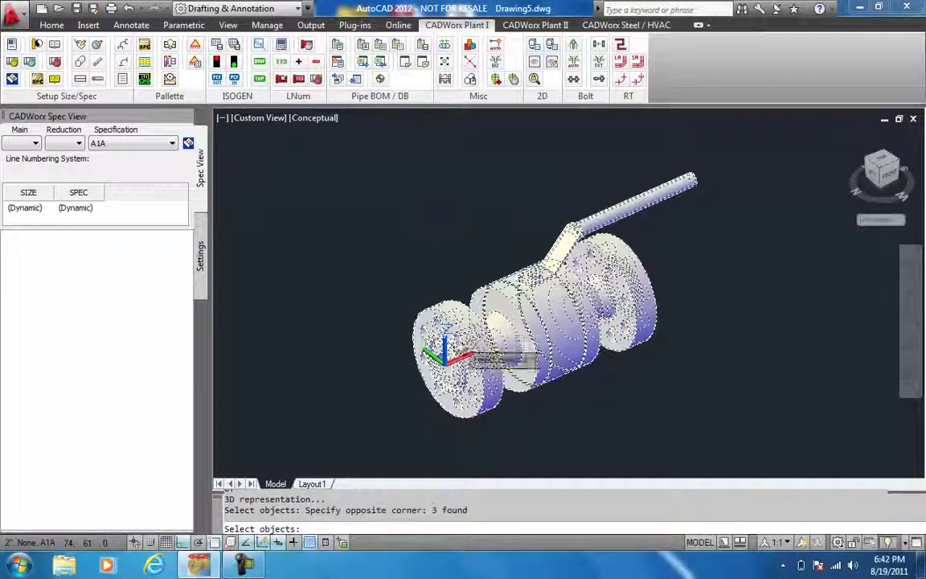
key(Return)
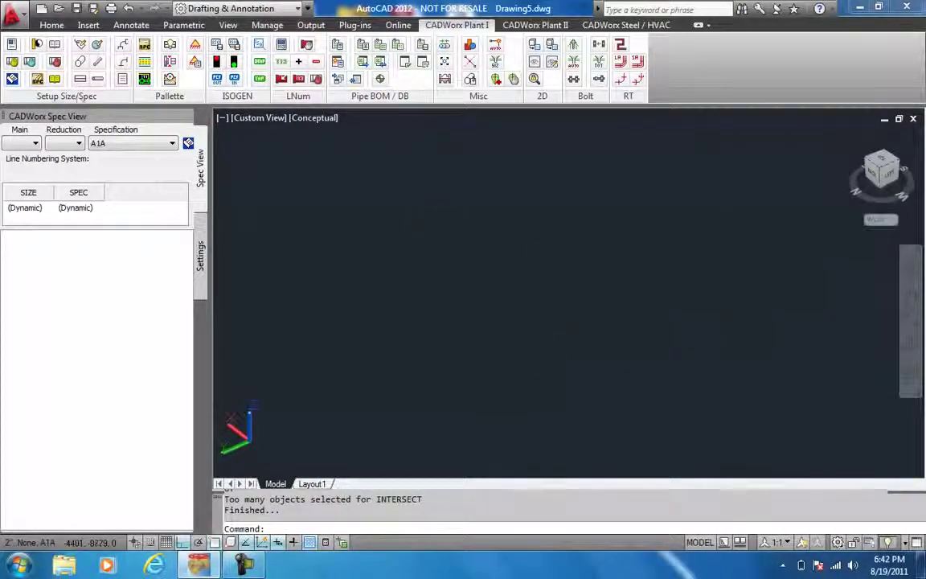
Step: Open the A1A specification for editing and add a User Shapes 1 component under User Shapes
click(187, 144)
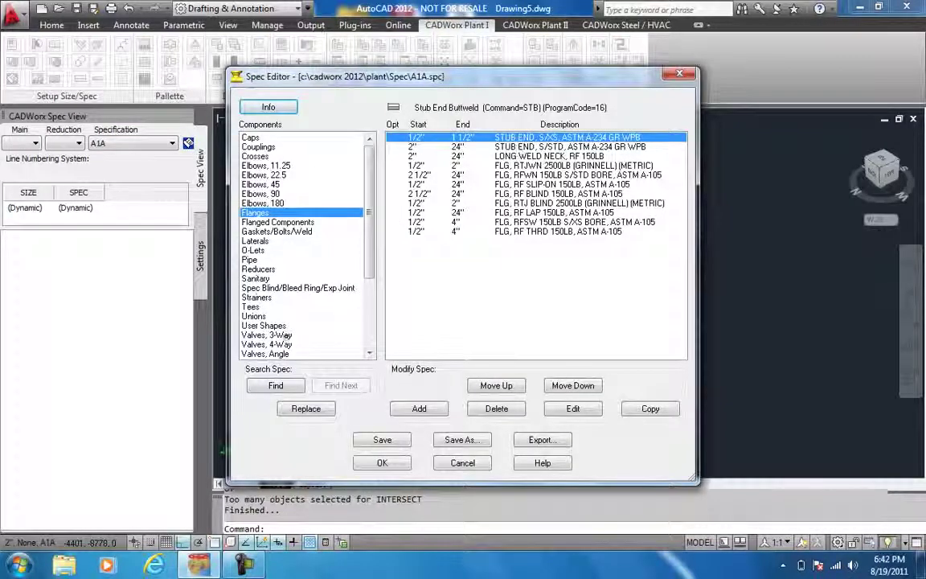
click(251, 327)
click(442, 411)
click(417, 356)
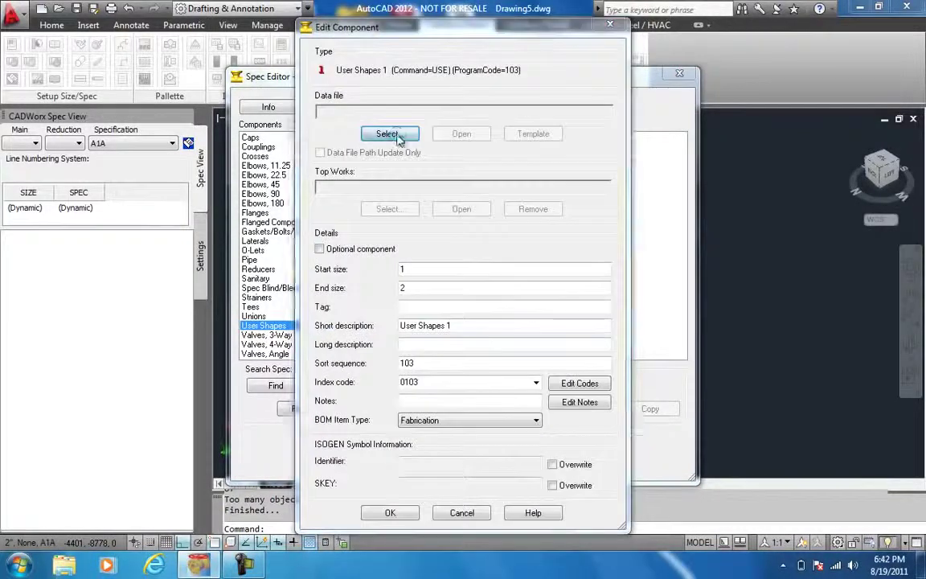
Step: Assign VALVE-2.val from the LIB_M\VAL library as the component's data file and check its short and long descriptions
click(388, 133)
click(655, 346)
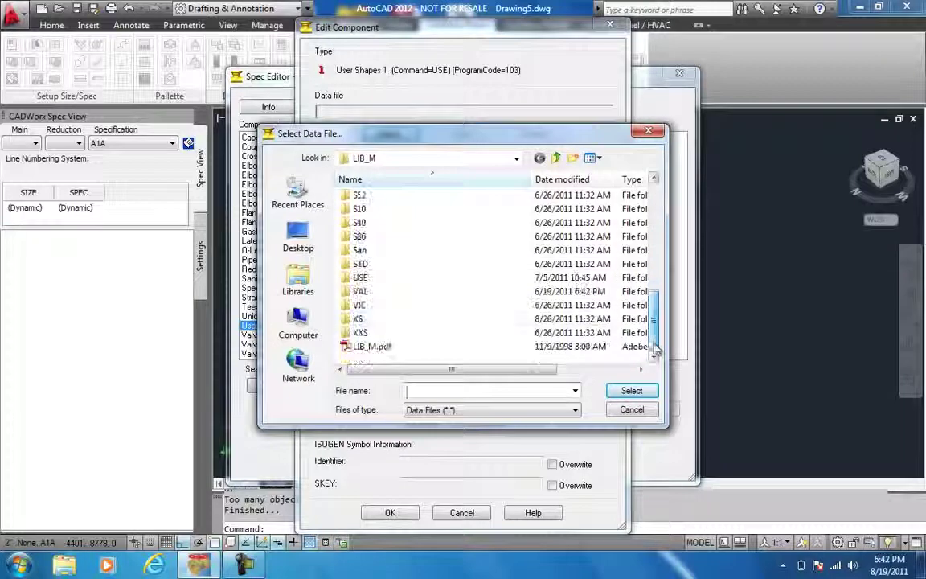
double_click(363, 294)
click(366, 191)
double_click(366, 190)
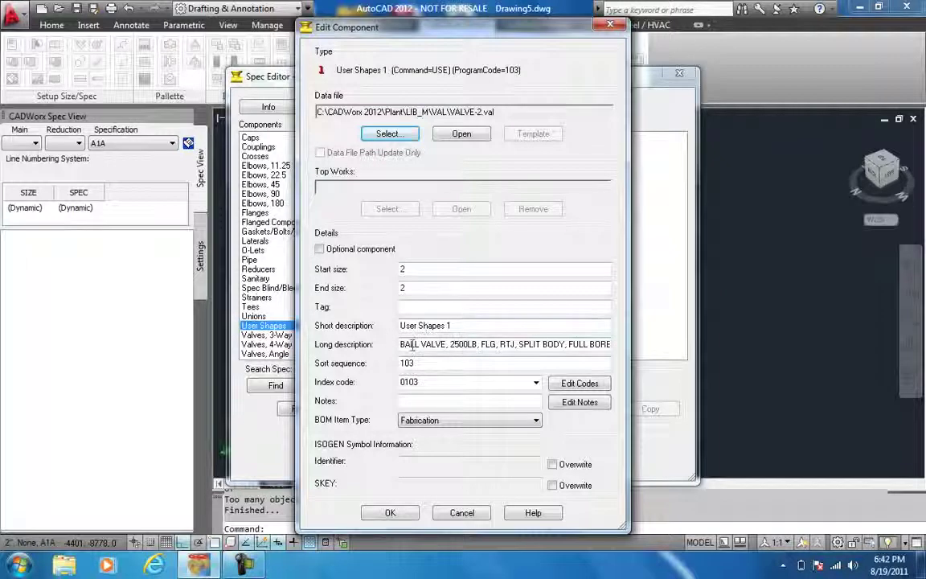
drag(469, 325, 372, 330)
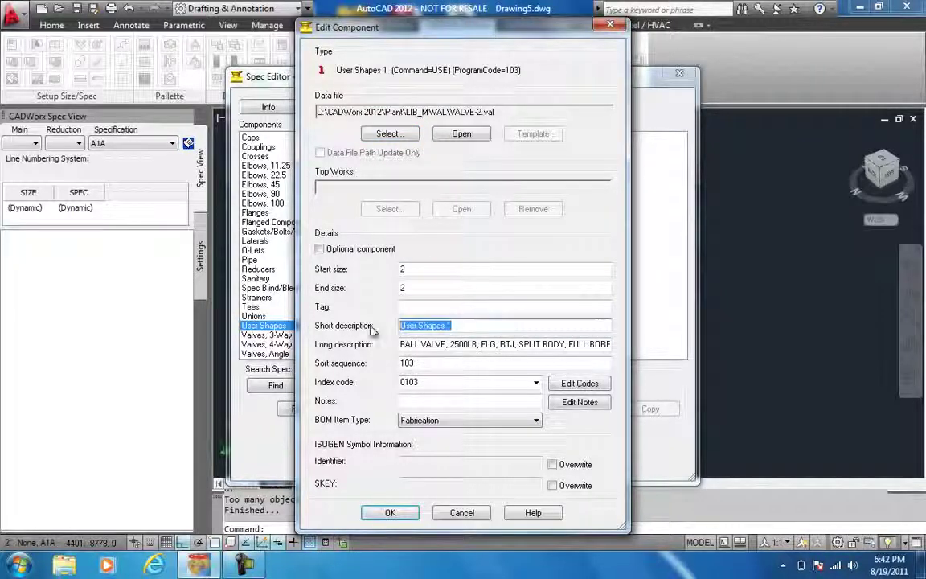
drag(400, 344, 641, 345)
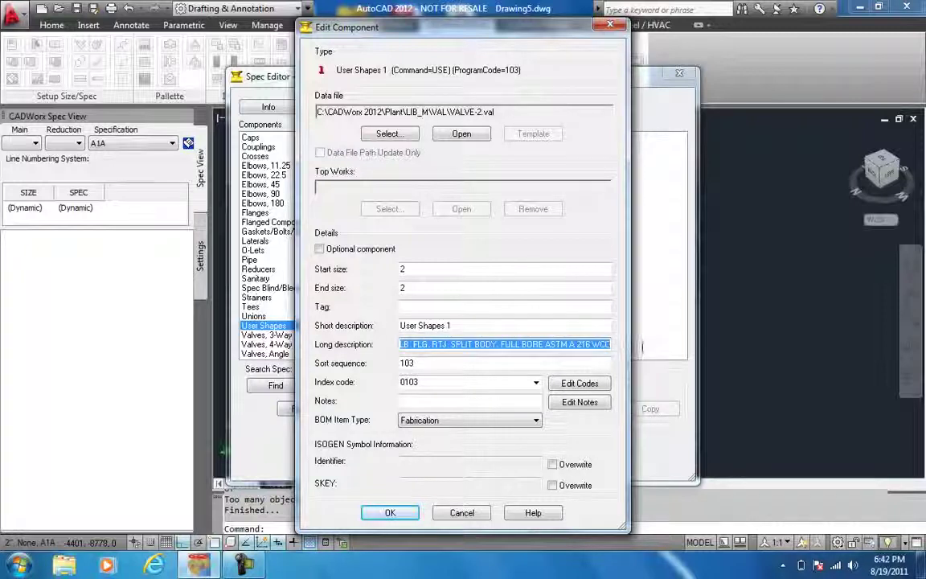
Step: Overwrite the ISOGEN identifier with VALVE and the SKEY with VBFL, then accept the component and the edited specification
click(553, 466)
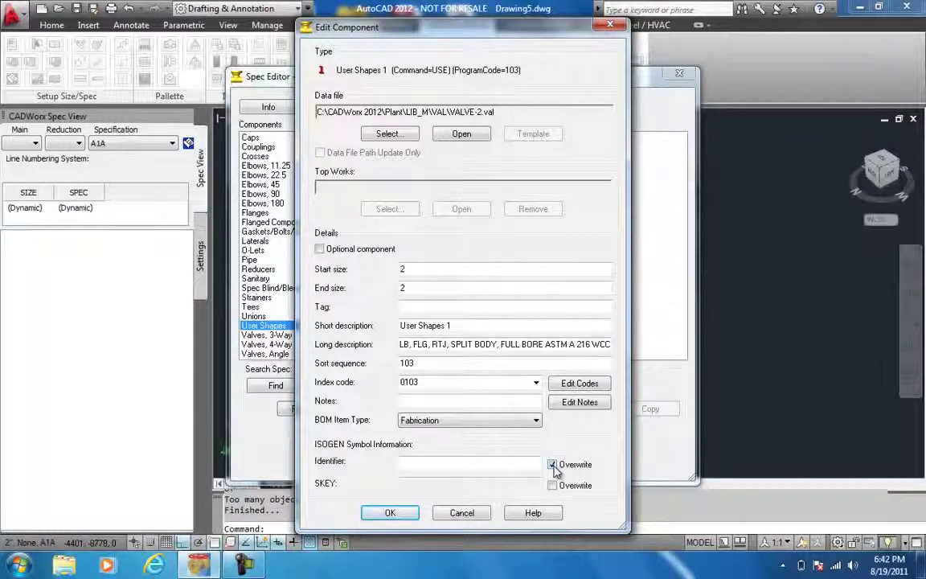
click(425, 465)
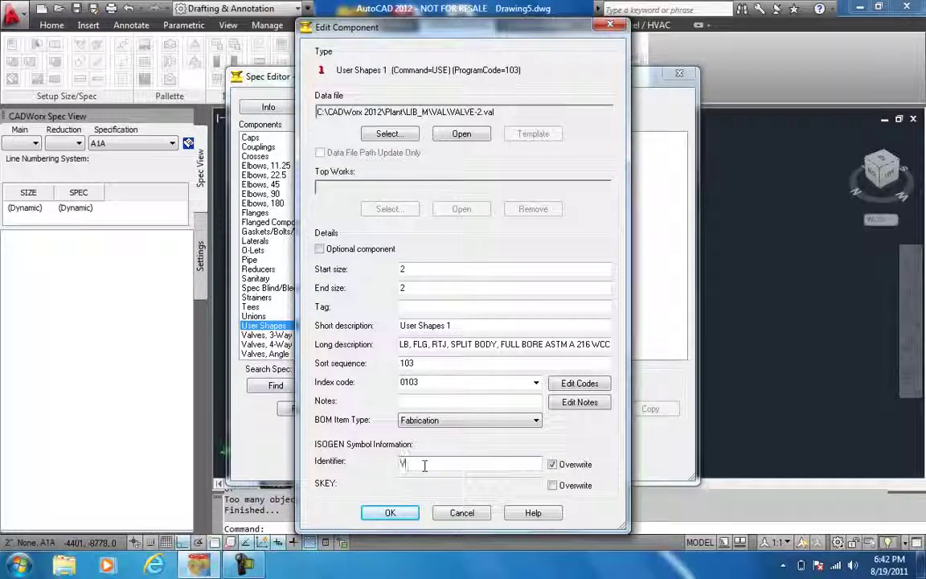
text(VALVE)
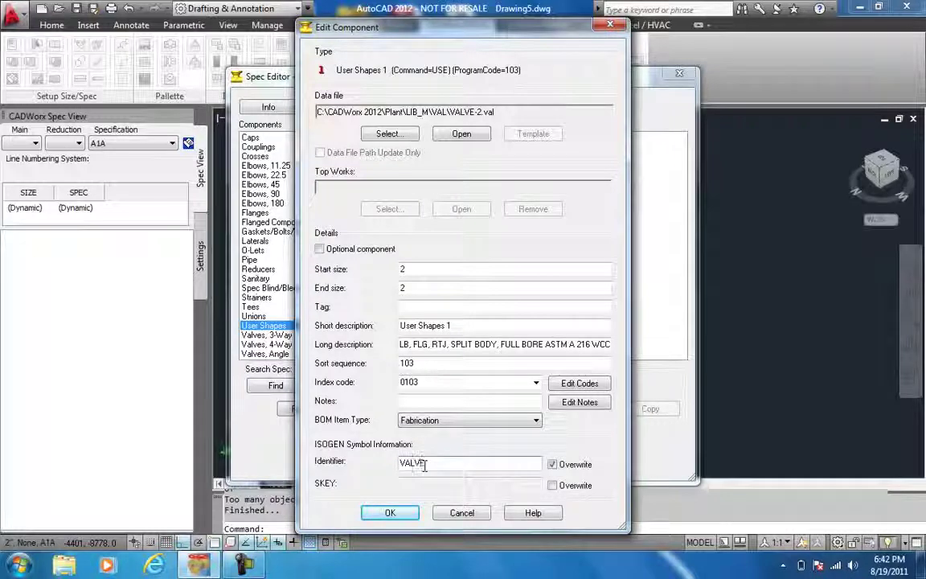
click(553, 485)
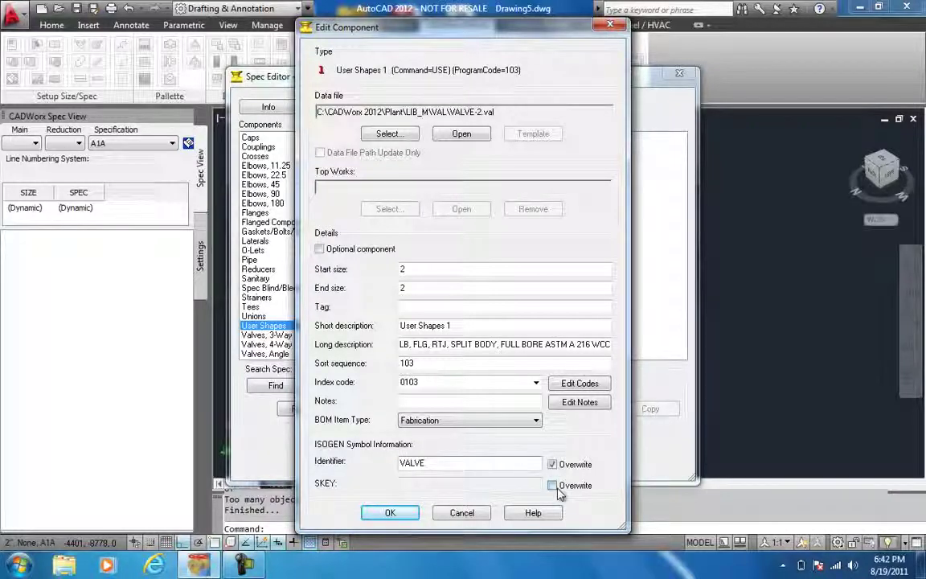
click(424, 491)
text(VBFL)
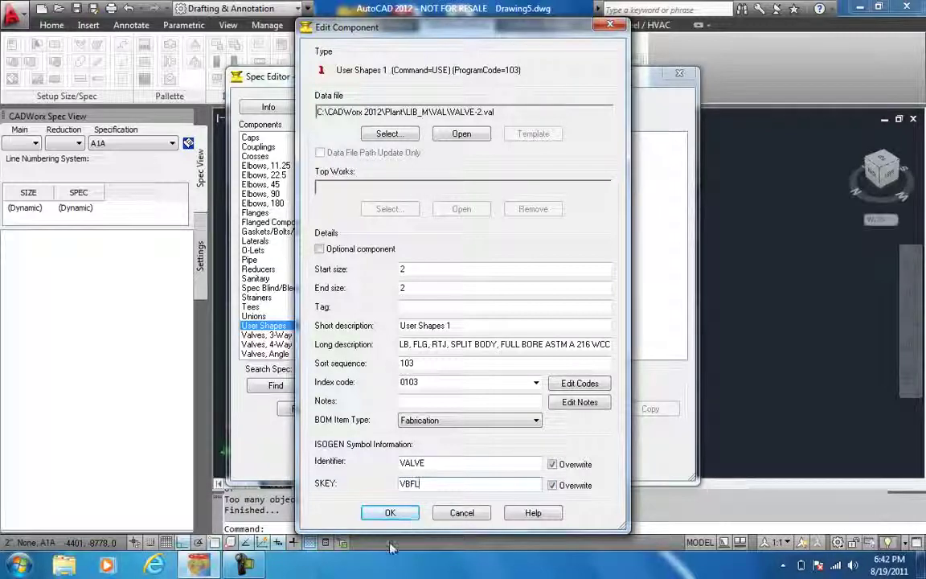
click(399, 515)
click(398, 468)
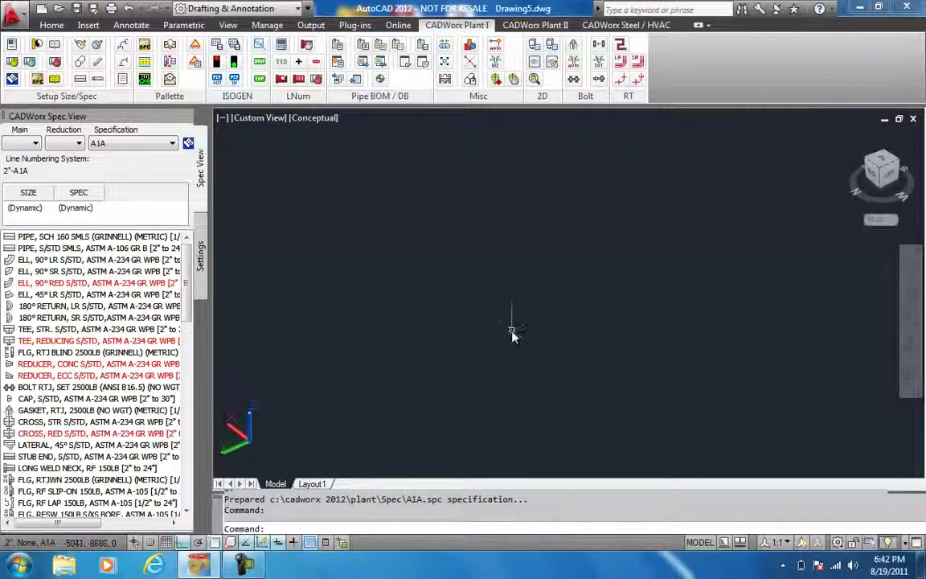
Step: Draw a 2" SCH 160 SMLS (GRINNELL) (METRIC) pipe 1500 long
click(61, 236)
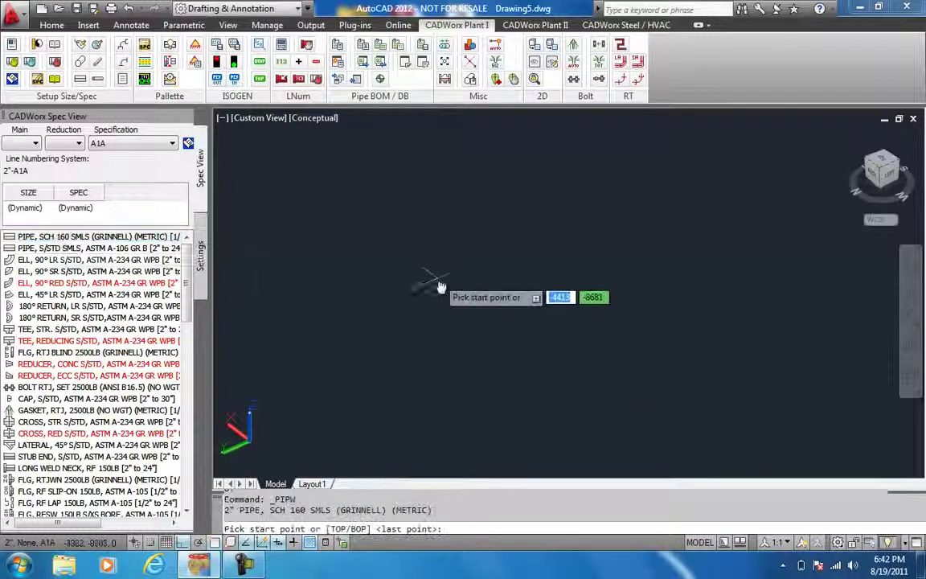
click(272, 186)
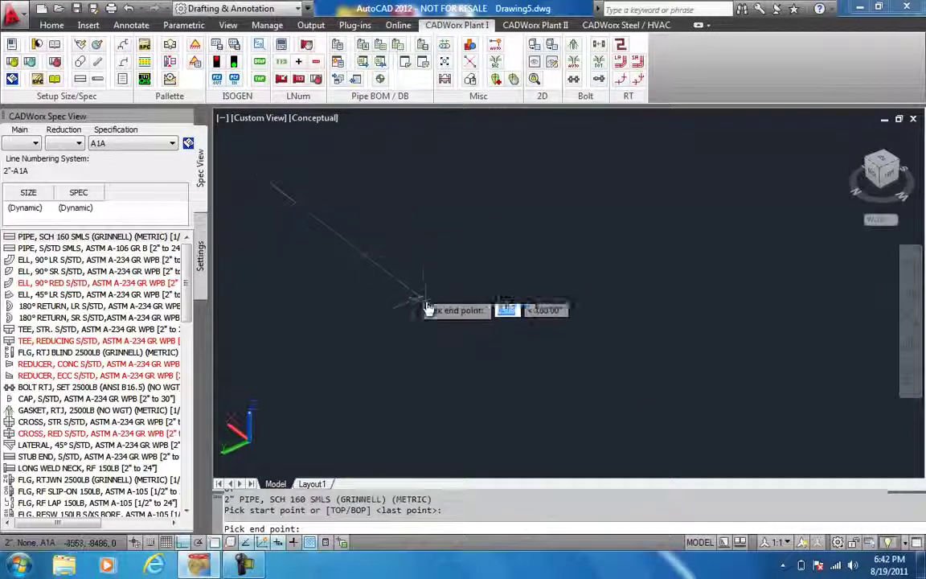
text(2000)
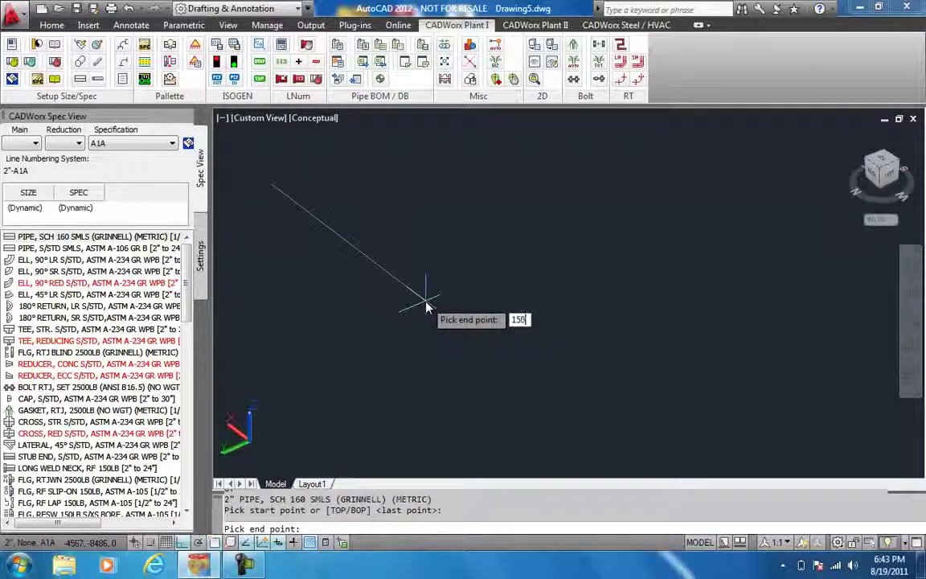
key(Return)
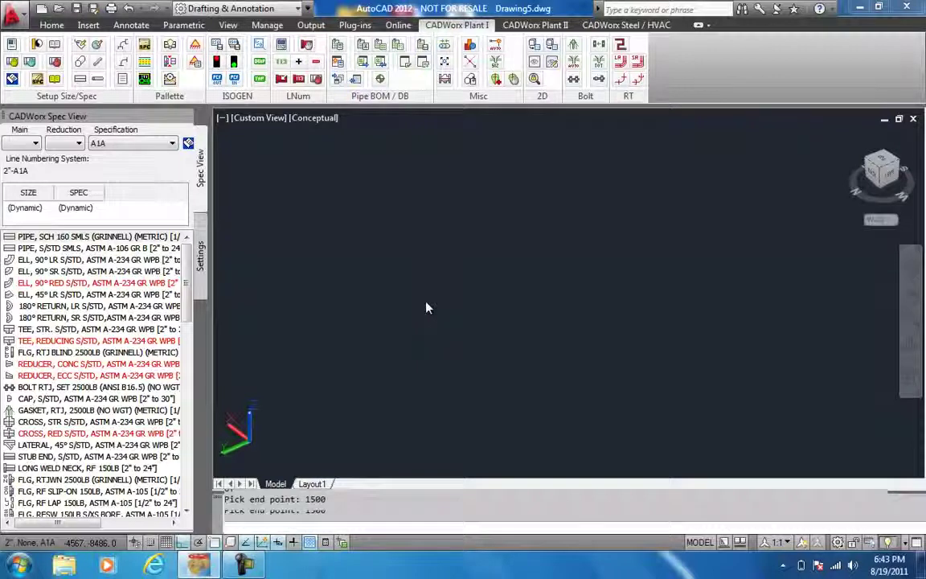
Step: Attach a 2" RTJWN 2500LB (GRINNELL) (METRIC) flange to the end of the pipe
scroll(338, 320, up, 3)
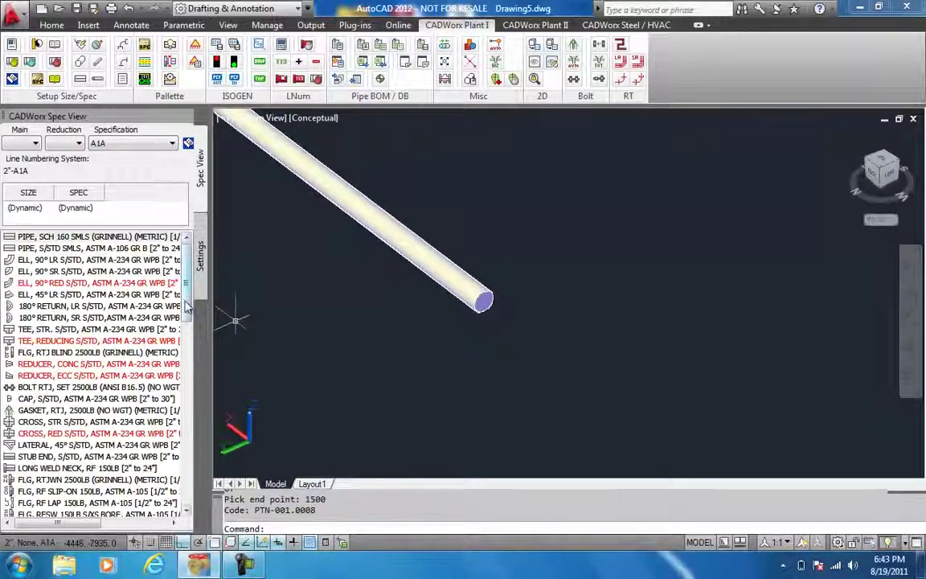
scroll(185, 343, down, 4)
click(89, 352)
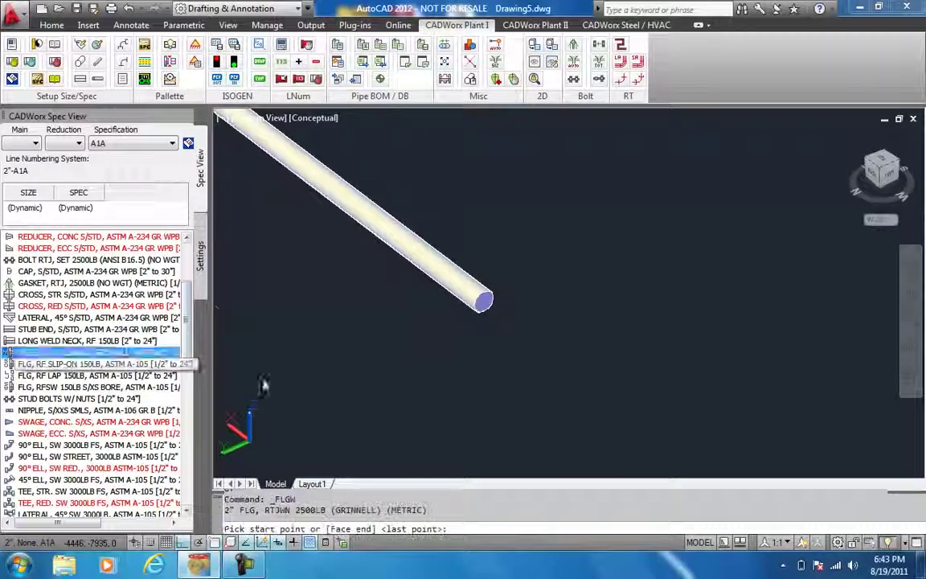
key(Return)
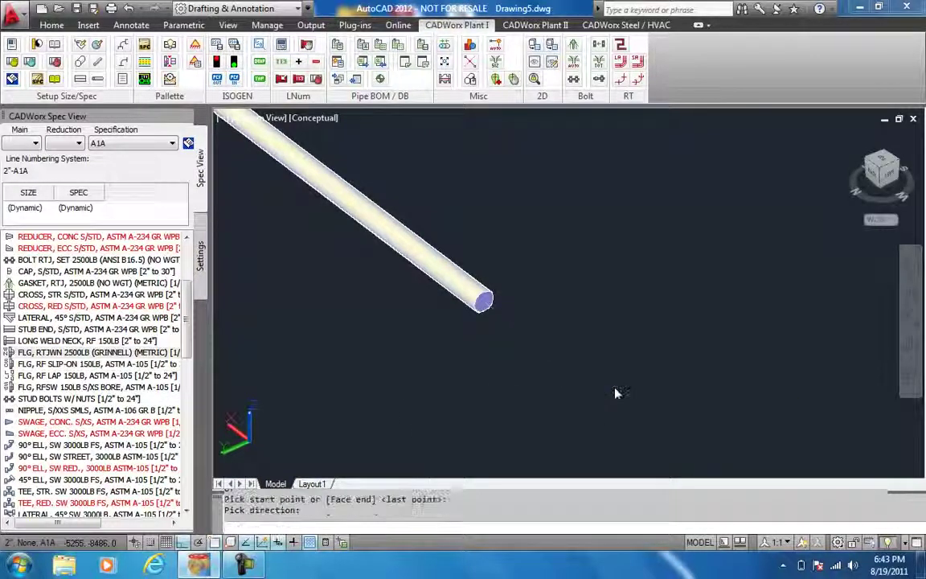
click(618, 393)
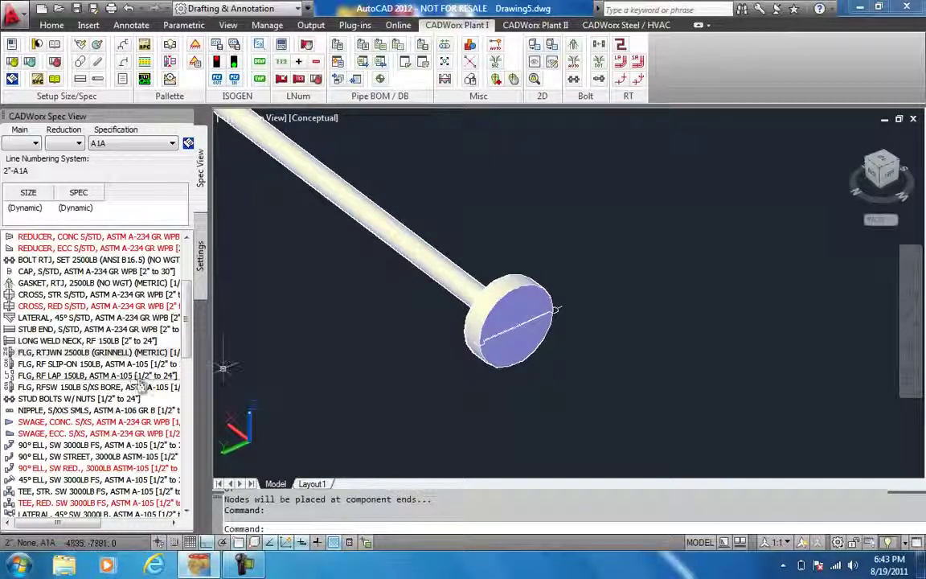
Step: Place the user-defined 2500LB FLG RTJ split-body ball valve against the flange face, in line with the pipe
drag(191, 370, 191, 478)
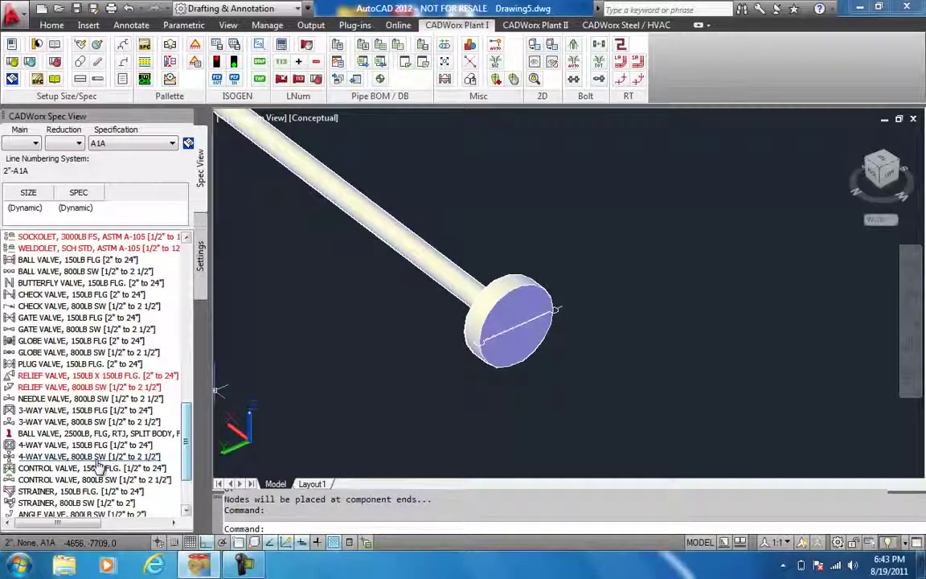
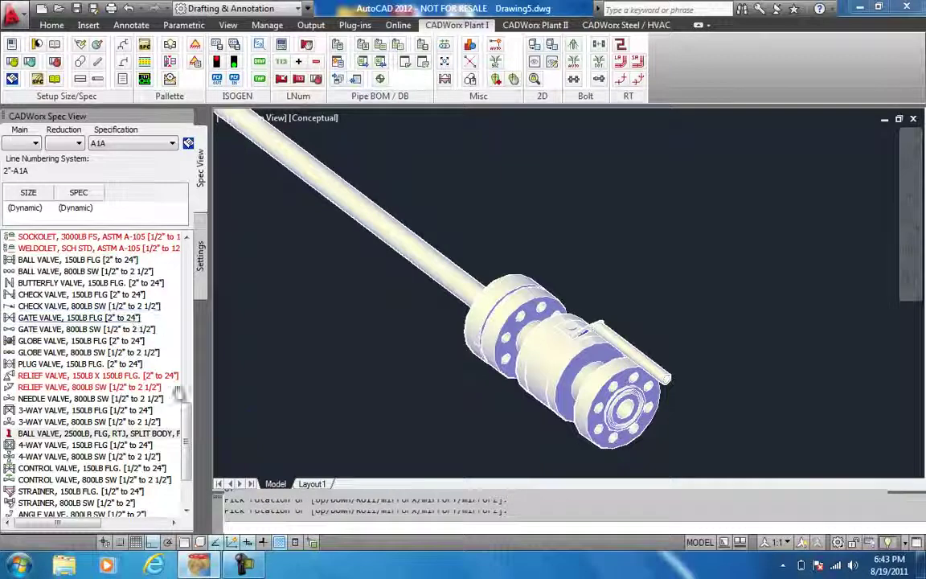
Step: Place a 2" RTJ 2500LB (NO WGT) (METRIC) gasket on the ball valve's open flange face, snapping to its node and pointing in line with the run
drag(186, 427, 199, 335)
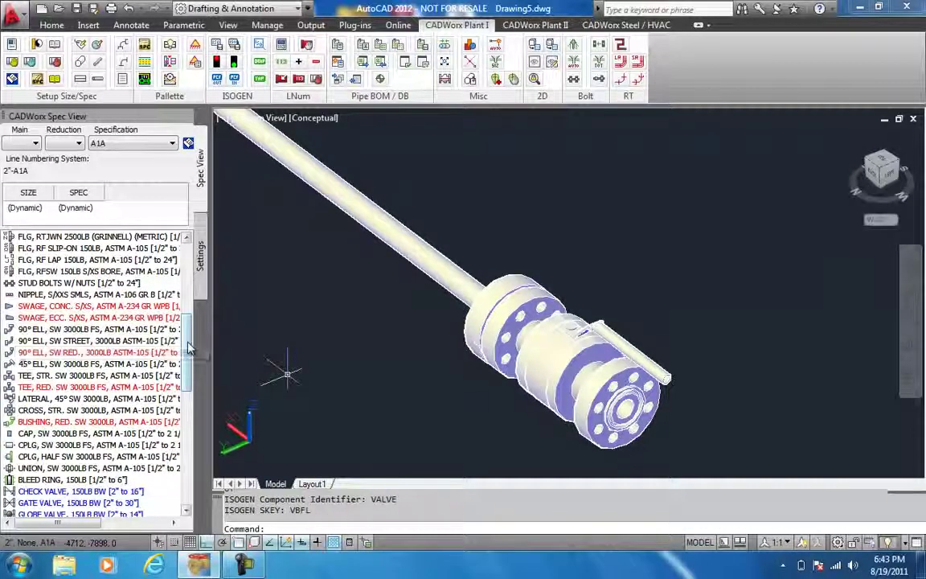
drag(190, 342, 192, 295)
drag(64, 283, 61, 285)
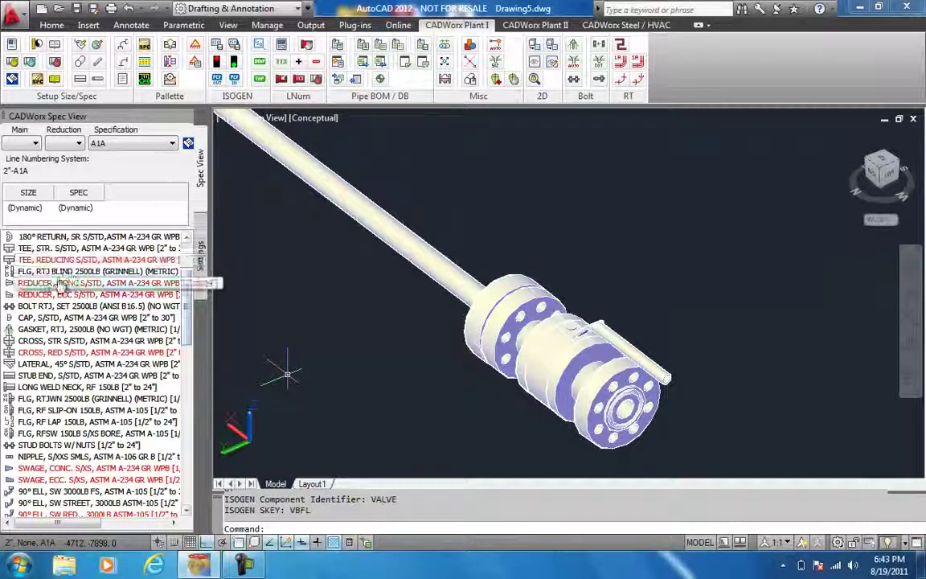
click(97, 330)
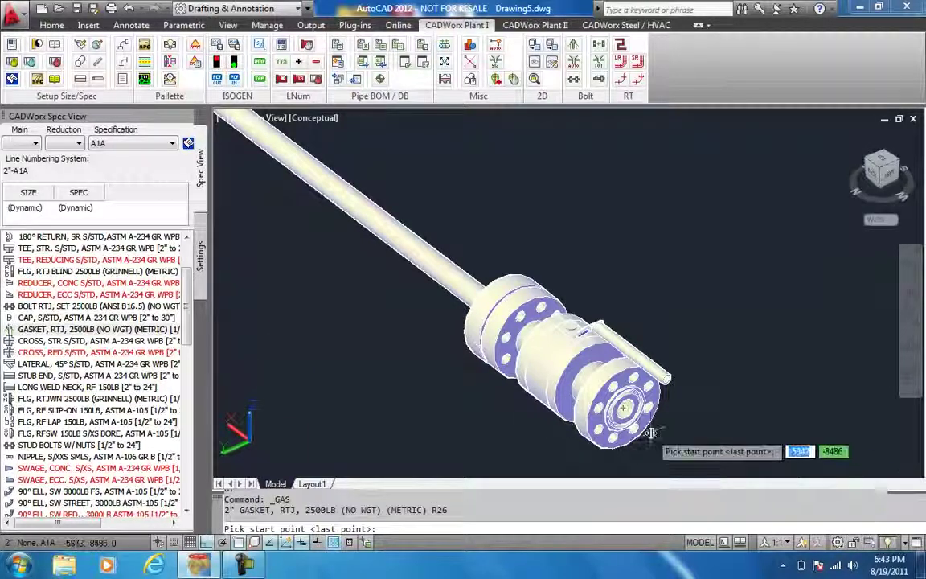
text(NOD)
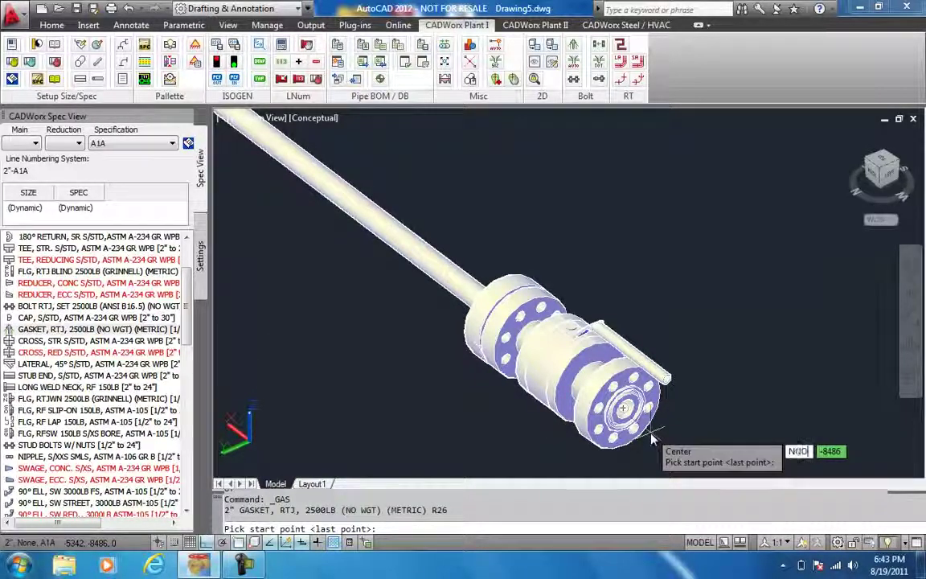
text(E)
key(Return)
click(631, 411)
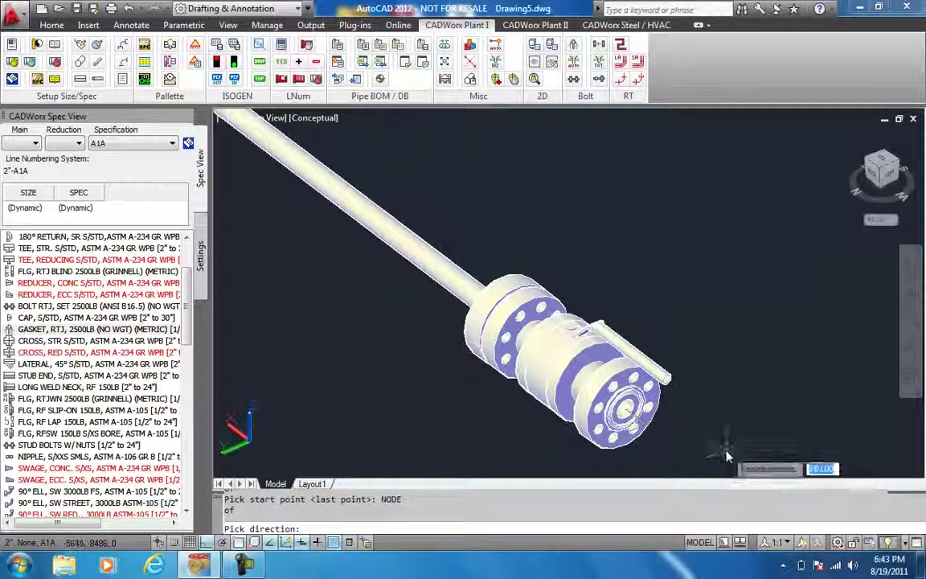
click(726, 455)
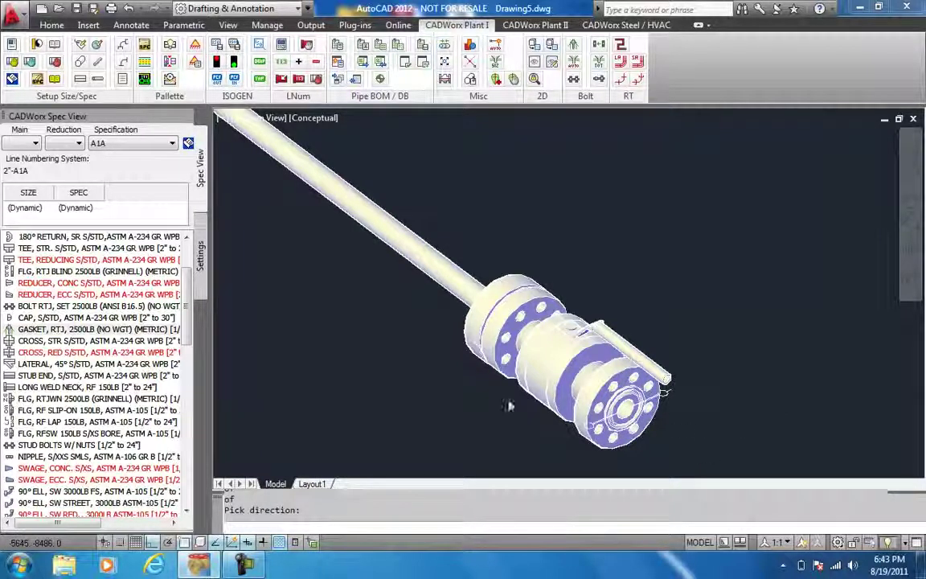
Step: Attach a 2" RTJWN 2500LB (GRINNELL) (METRIC) flange to the gasket on the valve's outlet side, in line with the run
shift+middle_drag(488, 378, 353, 233)
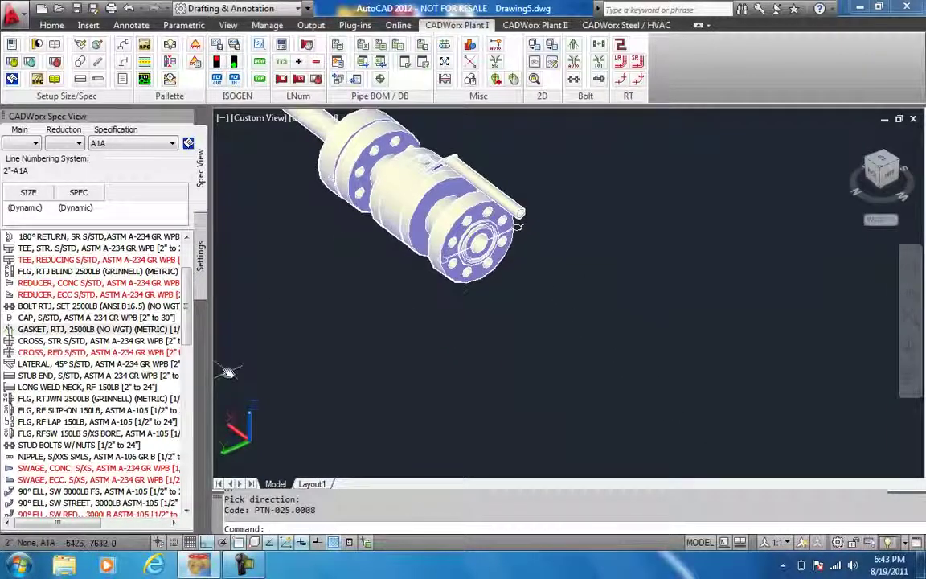
scroll(191, 347, down, 3)
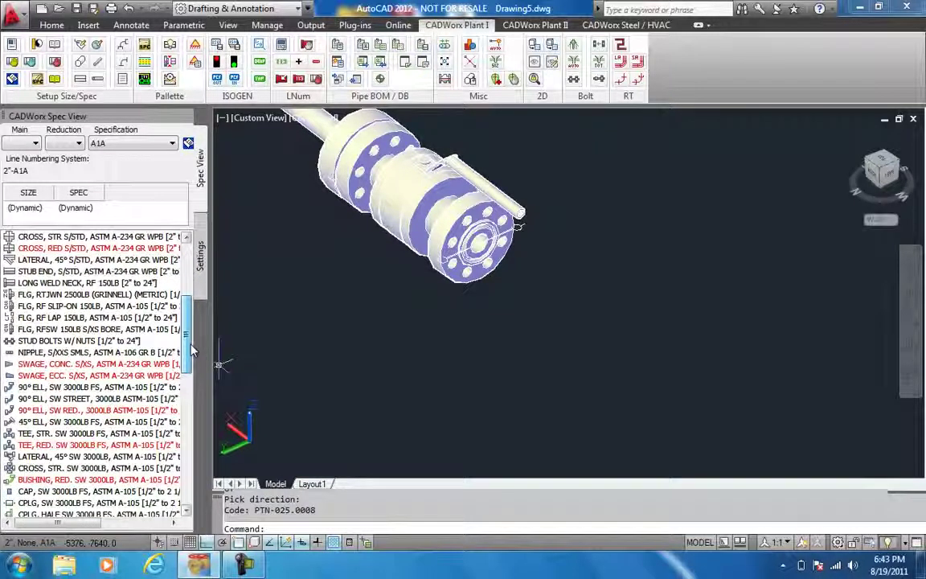
click(120, 294)
key(Return)
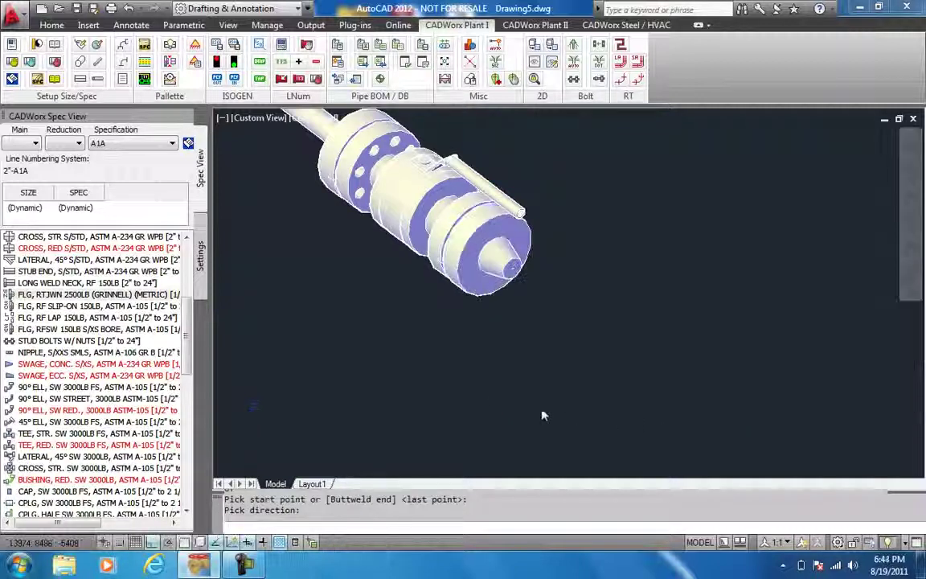
click(668, 416)
Step: Continue the run from the outlet flange with a short straight 2" SCH 160 SMLS (GRINNELL) (METRIC) pipe
scroll(88, 241, up, 5)
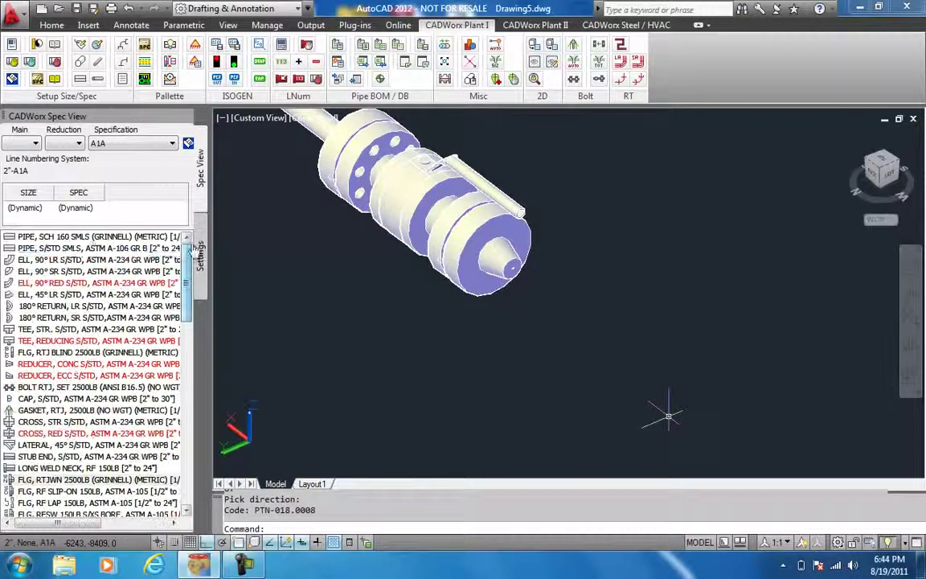
click(87, 238)
key(Return)
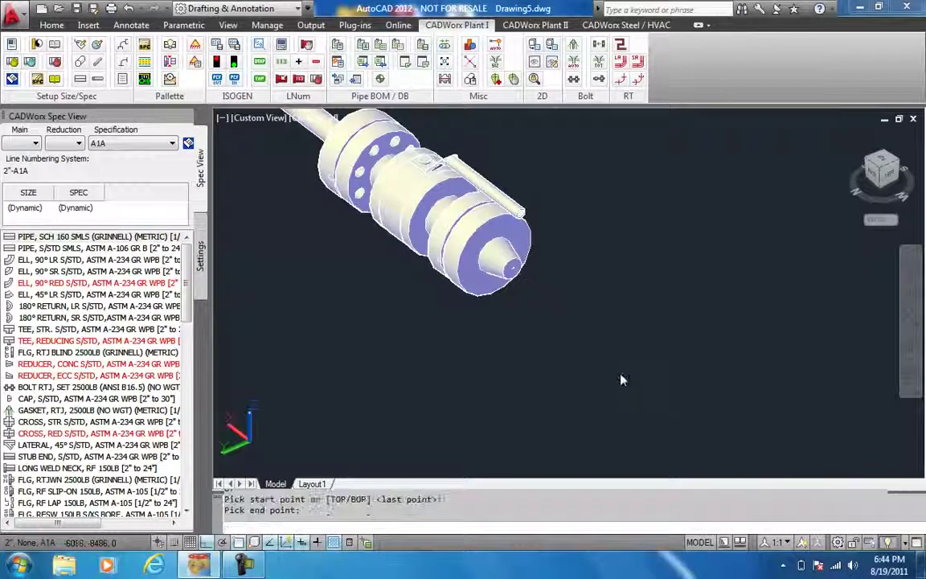
click(609, 380)
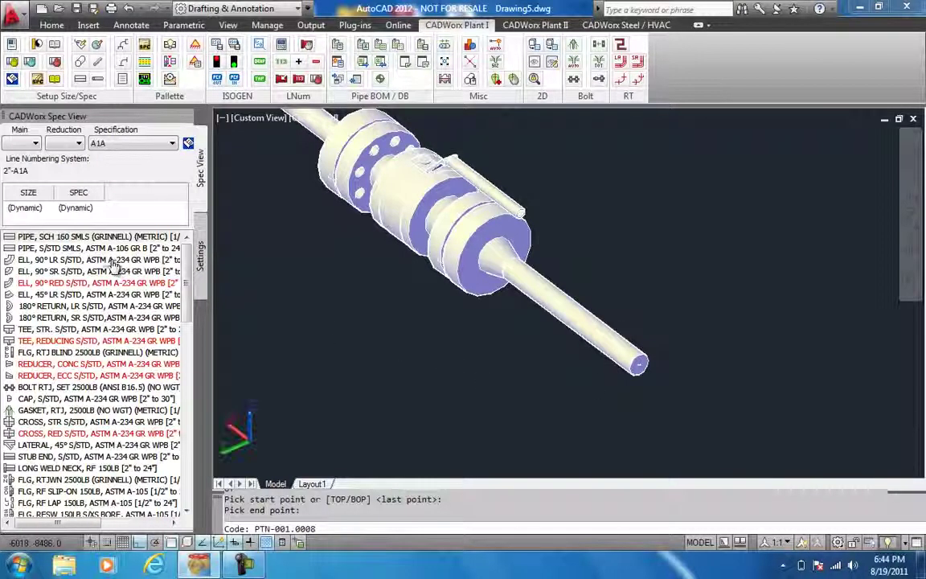
Step: Add a 2" 90° LR S/STD, ASTM A-234 GR WPB elbow at the pipe end, turning the run horizontally by 90° in the 270° direction
click(113, 261)
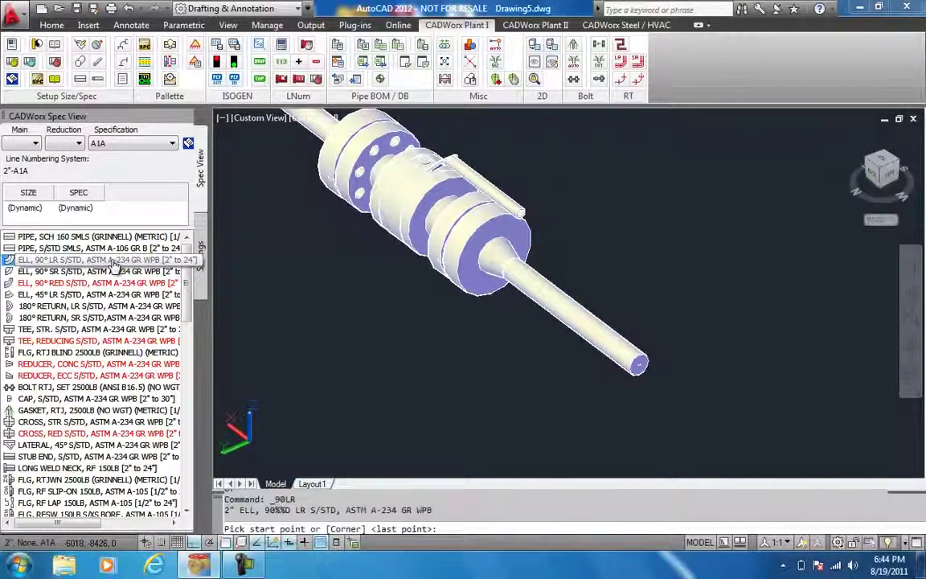
key(Return)
click(724, 449)
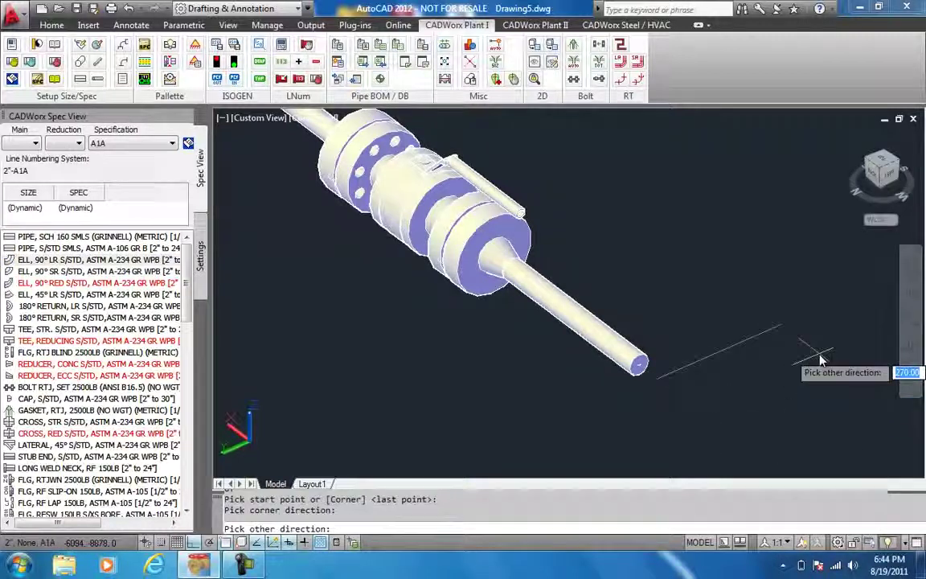
click(820, 356)
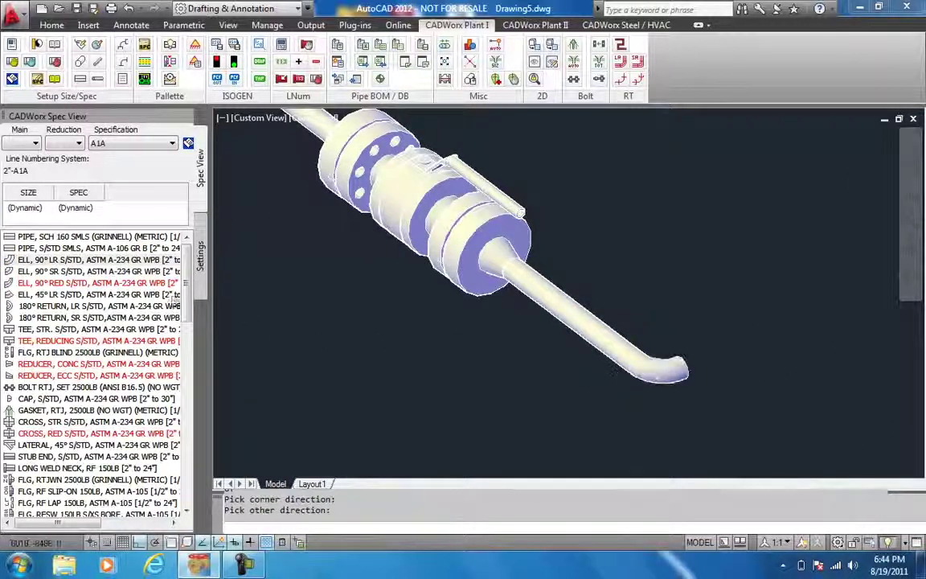
Step: Draw a short 2" SCH 160 SMLS (GRINNELL) (METRIC) pipe straight out of the elbow
click(49, 236)
key(Return)
click(856, 347)
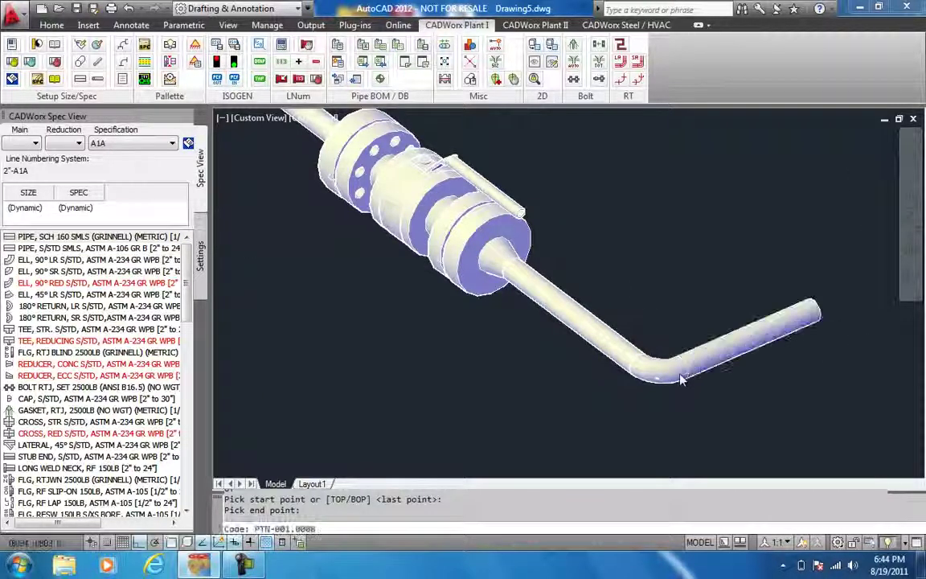
Step: Attach a 2" RTJWN 2500LB (GRINNELL) (METRIC) flange to the free end of the pipe beyond the elbow
middle_drag(644, 394, 571, 385)
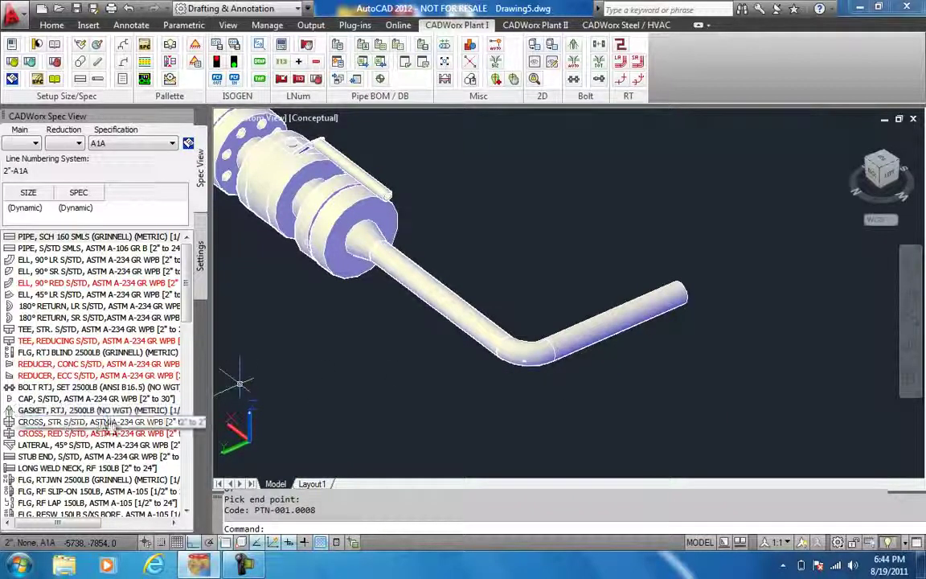
drag(186, 312, 187, 344)
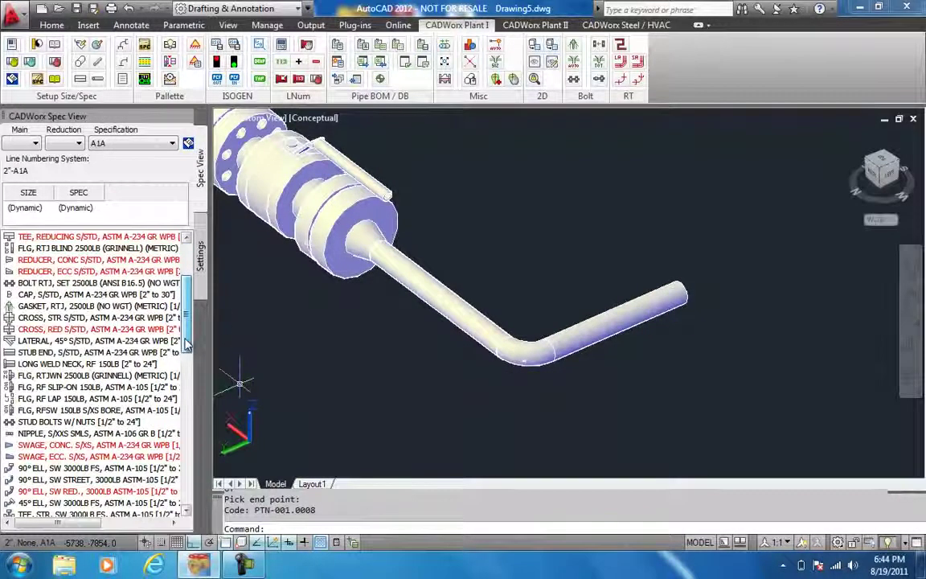
click(80, 376)
key(Return)
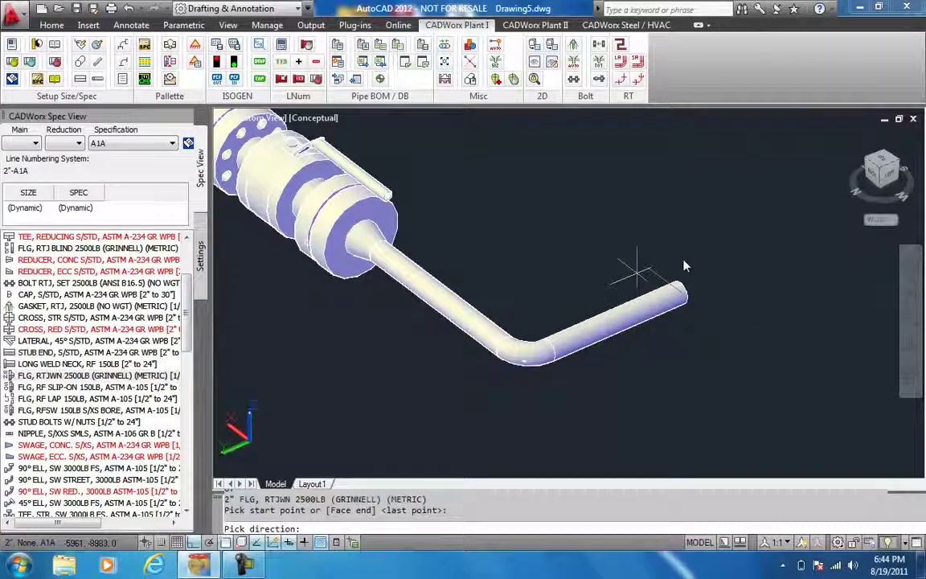
click(764, 265)
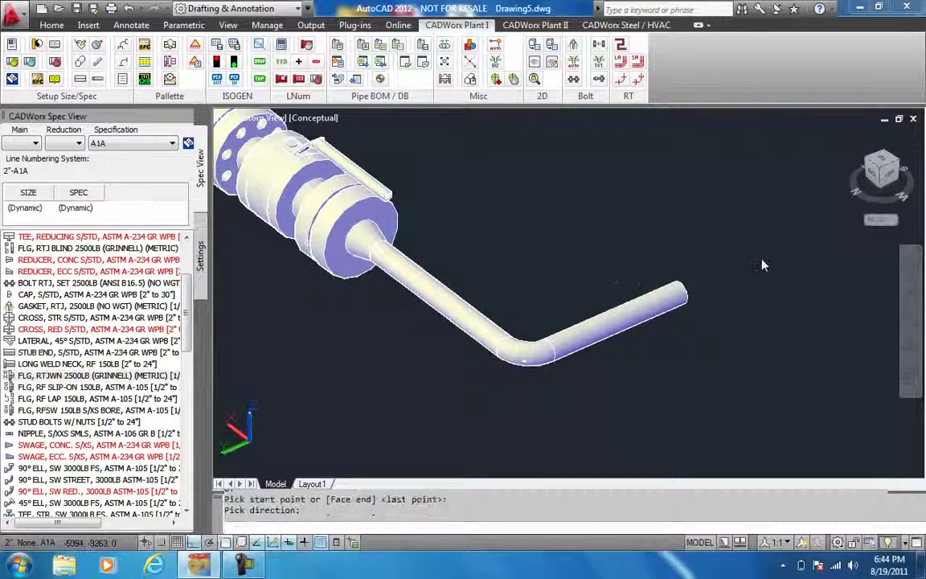
Step: Close the end flange with a 2" RTJ BLIND 2500LB (GRINNELL) (METRIC) flange
click(126, 249)
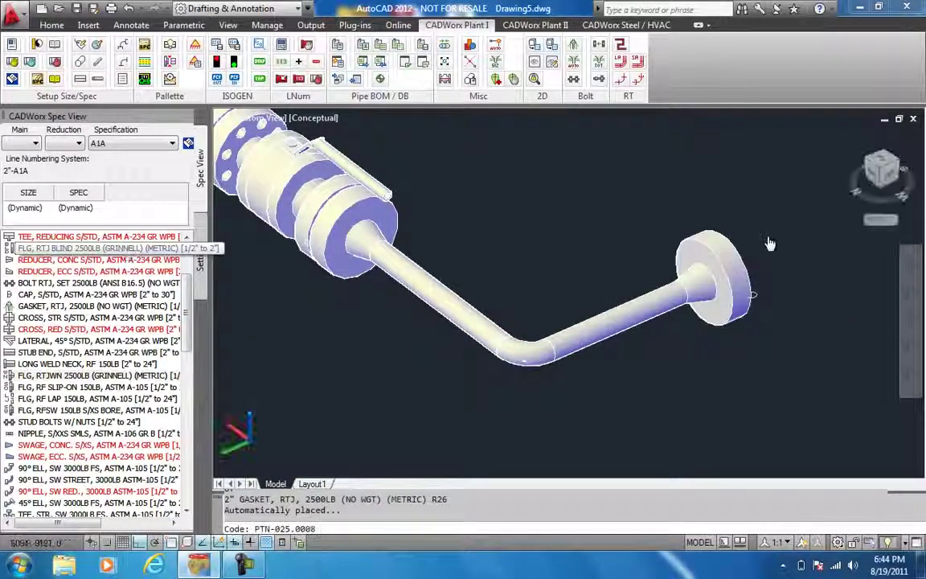
key(Return)
click(836, 254)
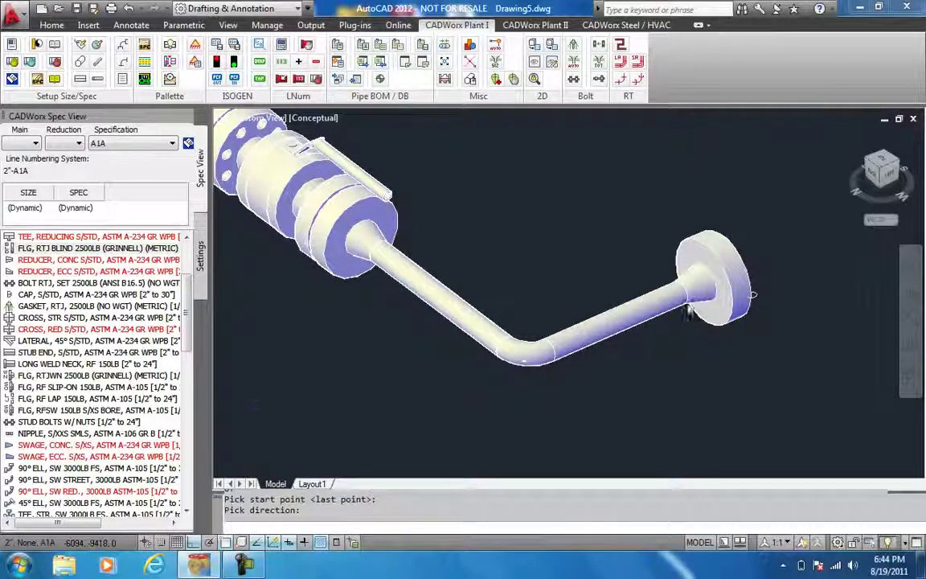
Step: Insert a 2" straight S/STD tee by its center at the midpoint of the long upstream pipe, branching toward 270°, and accept the 750 distance
shift+middle_drag(344, 243, 388, 315)
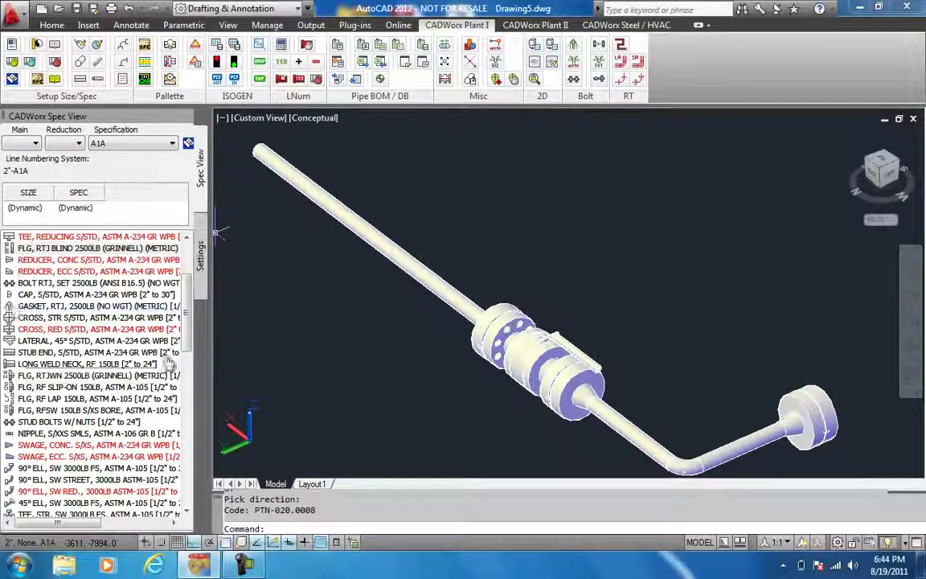
drag(192, 303, 191, 276)
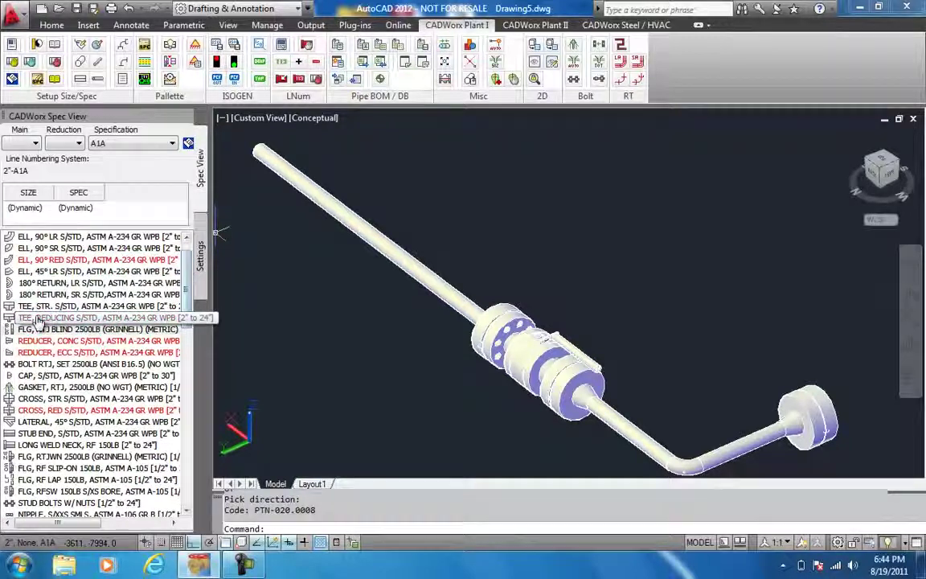
click(97, 306)
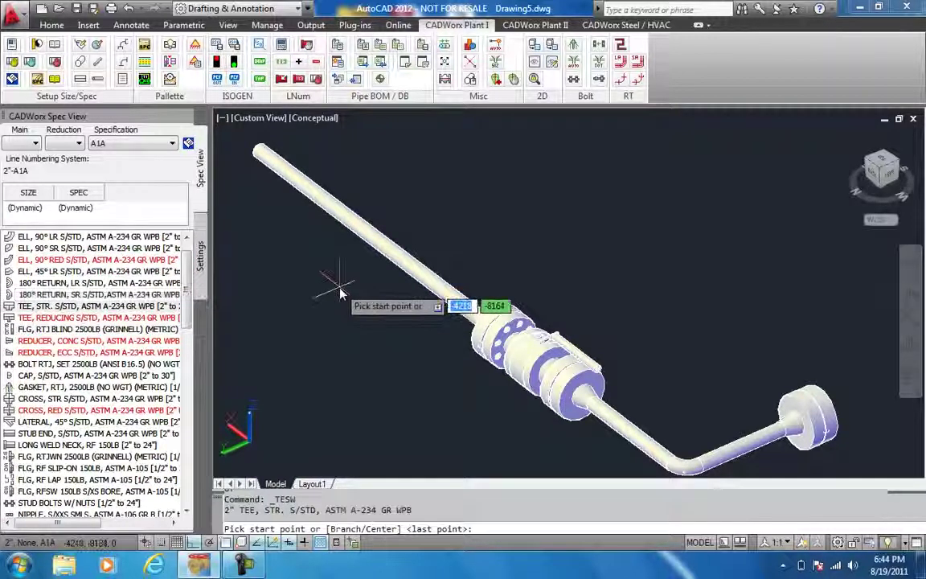
text(C)
key(Return)
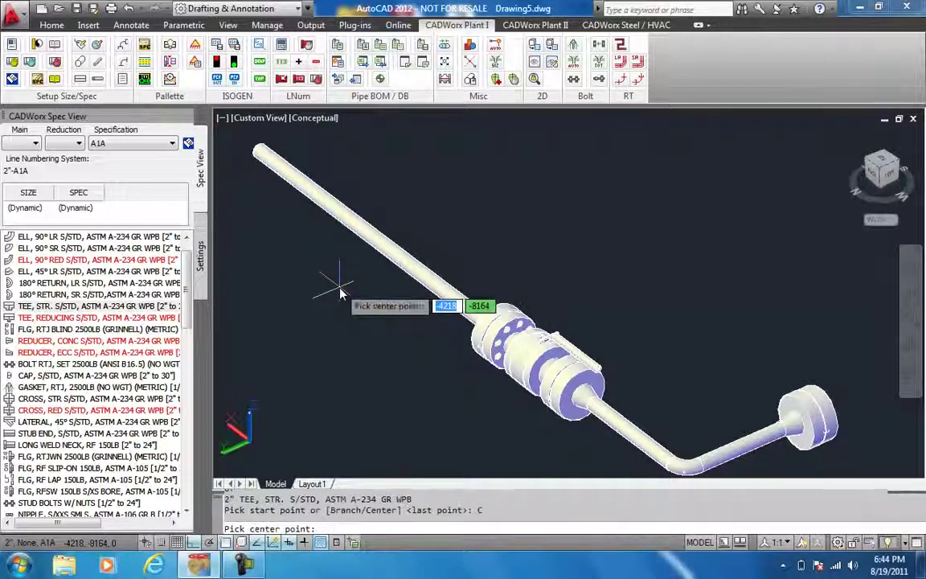
text(MID)
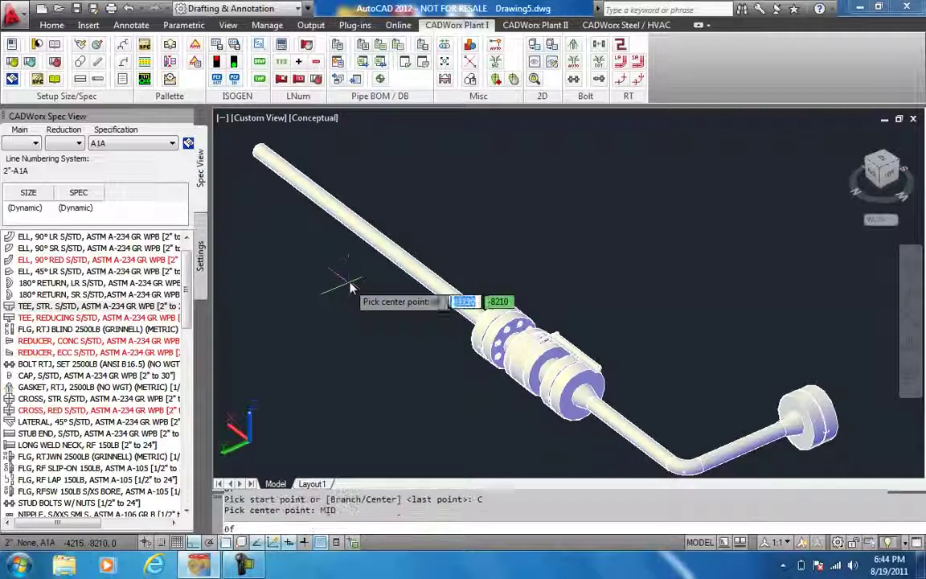
key(Return)
click(370, 234)
click(449, 267)
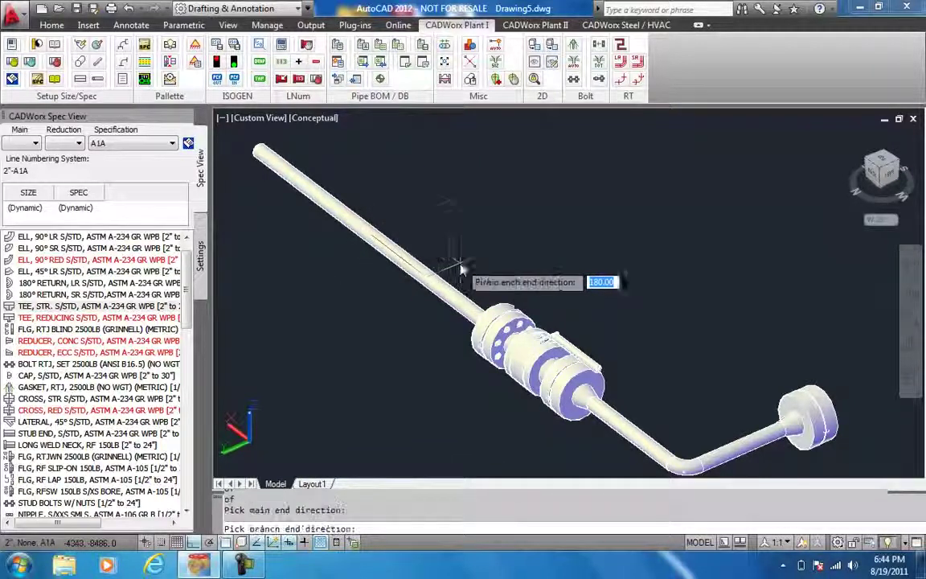
click(465, 200)
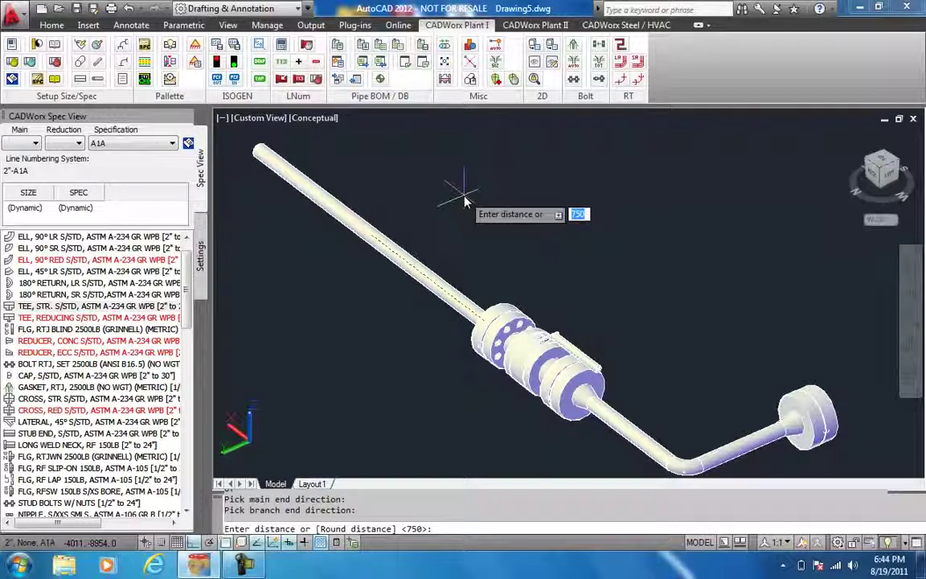
key(Return)
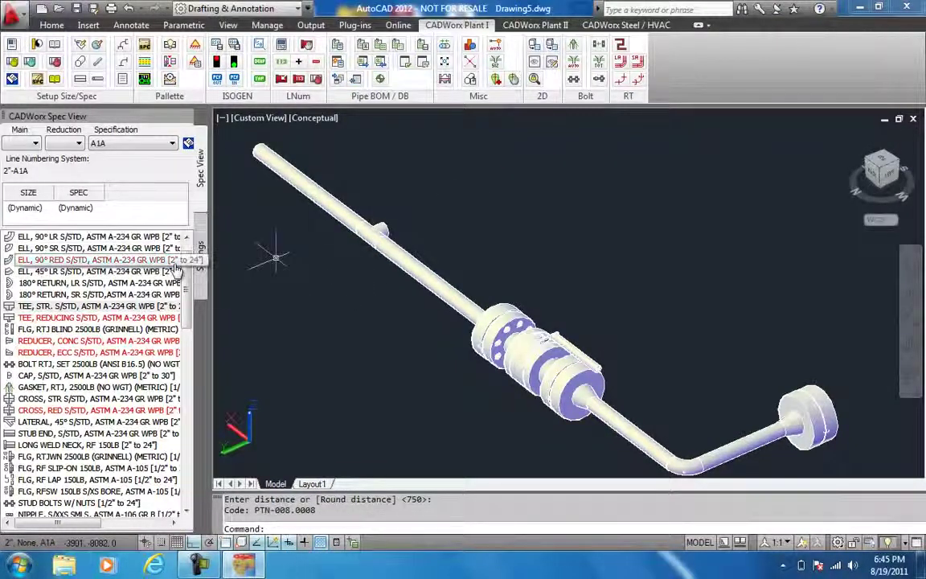
Step: Draw a 2" SCH 160 SMLS (GRINNELL) (METRIC) pipe outward from the tee's branch end in the 270° direction
scroll(185, 274, up, 1)
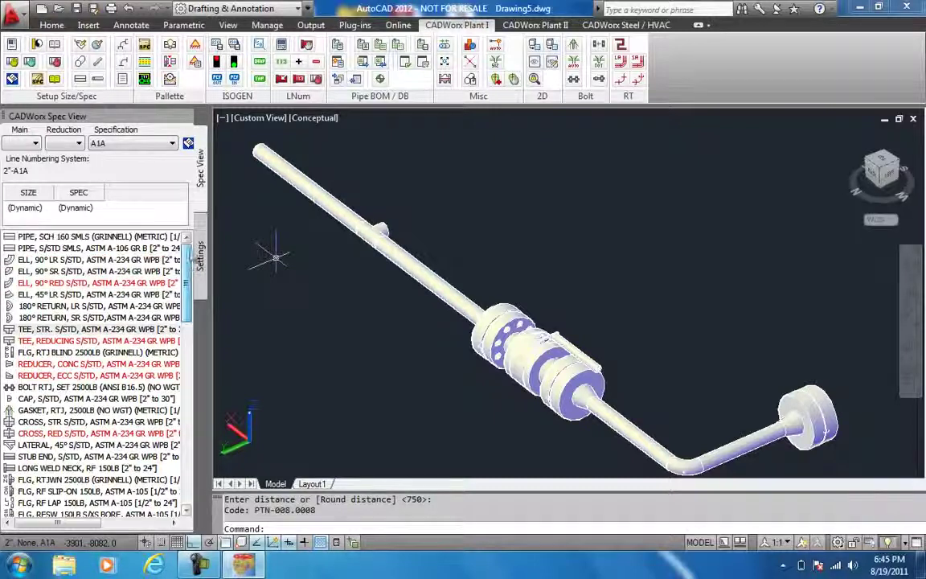
click(72, 237)
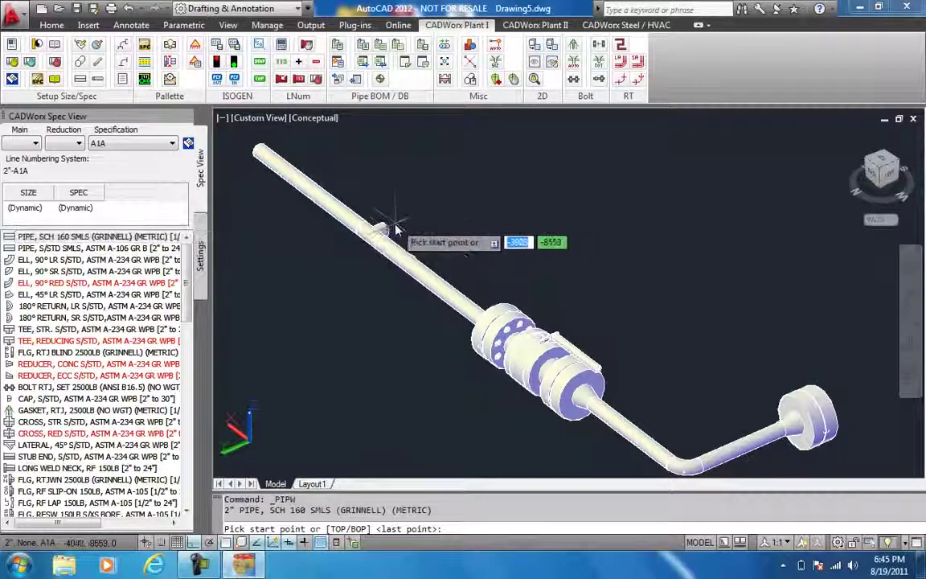
click(391, 216)
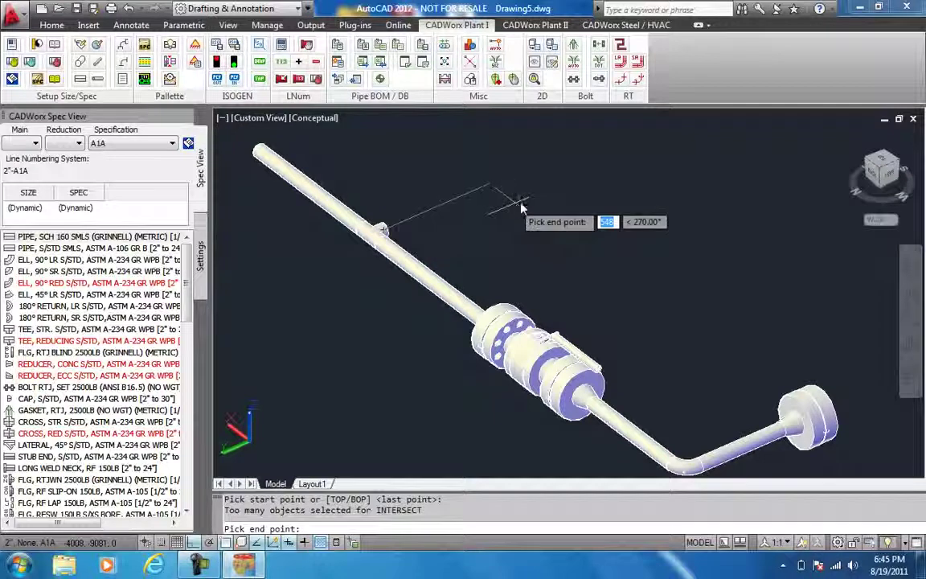
click(530, 207)
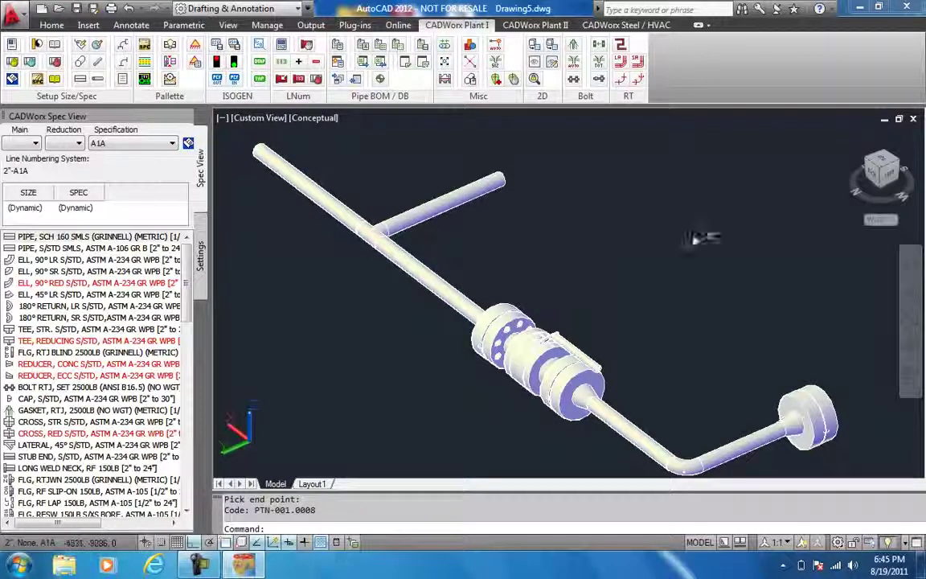
mouse_move(893, 199)
mouse_down()
mouse_move(784, 153)
mouse_move(729, 219)
mouse_up()
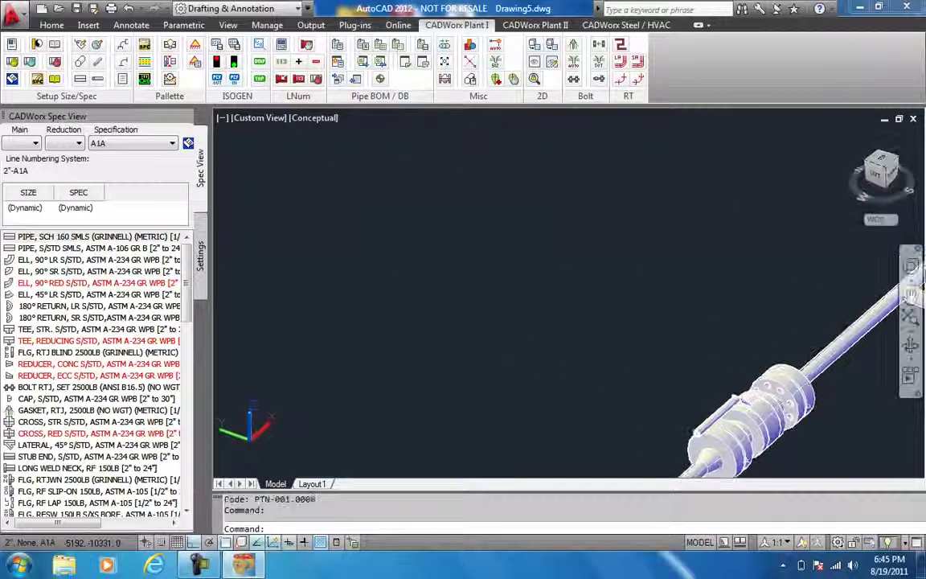
Step: Attach a 2" RTJWN 2500LB (GRINNELL) (METRIC) flange to the free end of the tee's branch pipe
click(910, 295)
drag(699, 289, 351, 186)
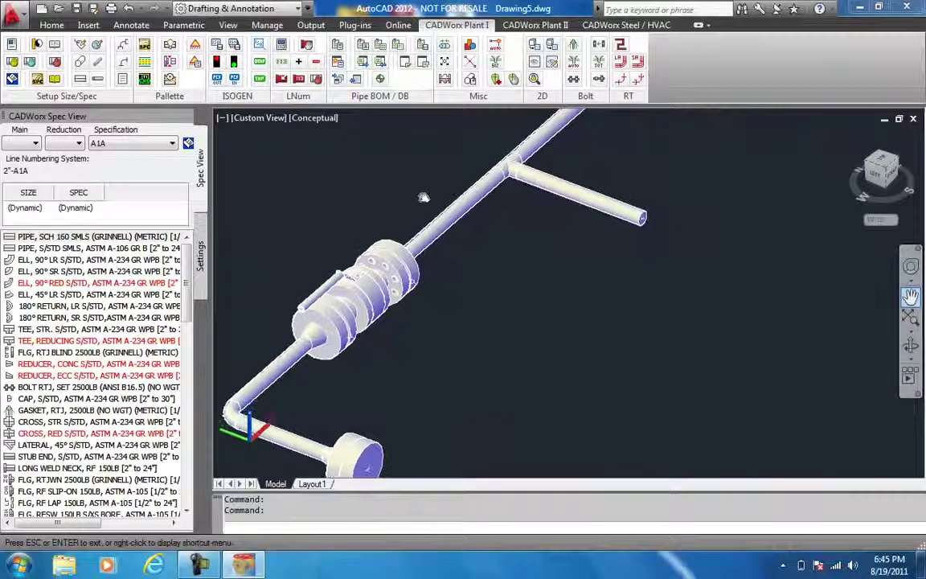
scroll(189, 317, down, 1)
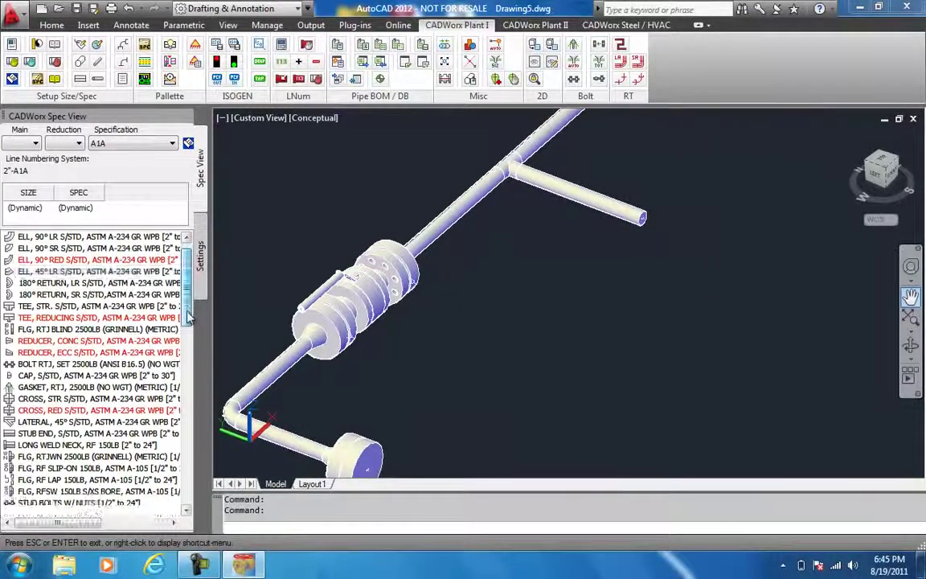
drag(189, 317, 189, 345)
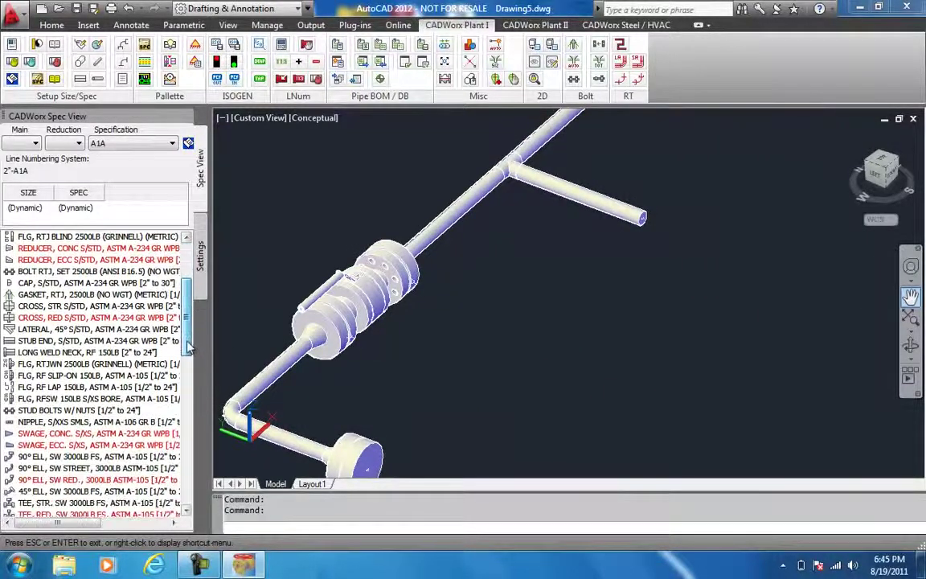
click(73, 363)
click(645, 219)
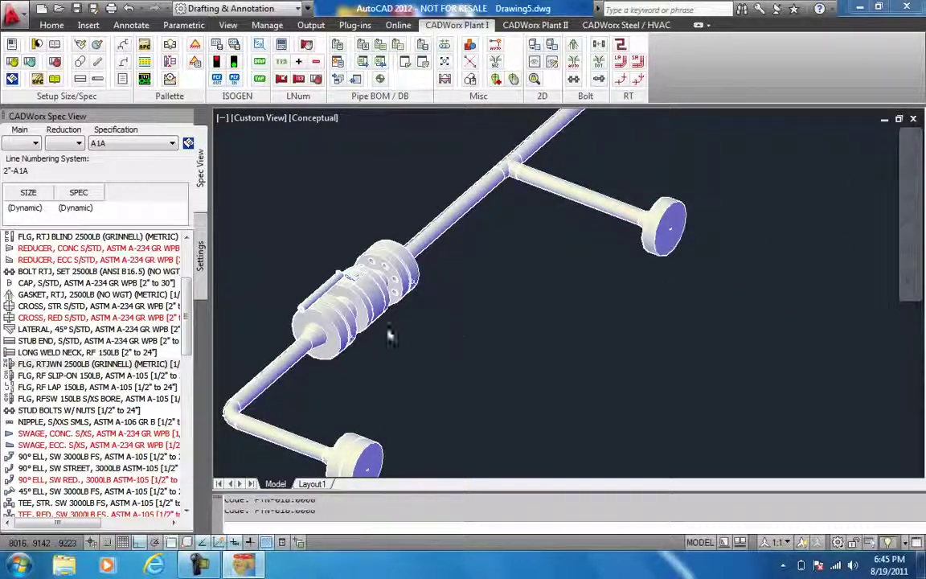
Step: Add an RTJ 2500LB gasket to the branch flange and insert the 2" 2500LB FLG RTJ split-body ball valve in line with the branch
click(216, 254)
drag(190, 326, 188, 364)
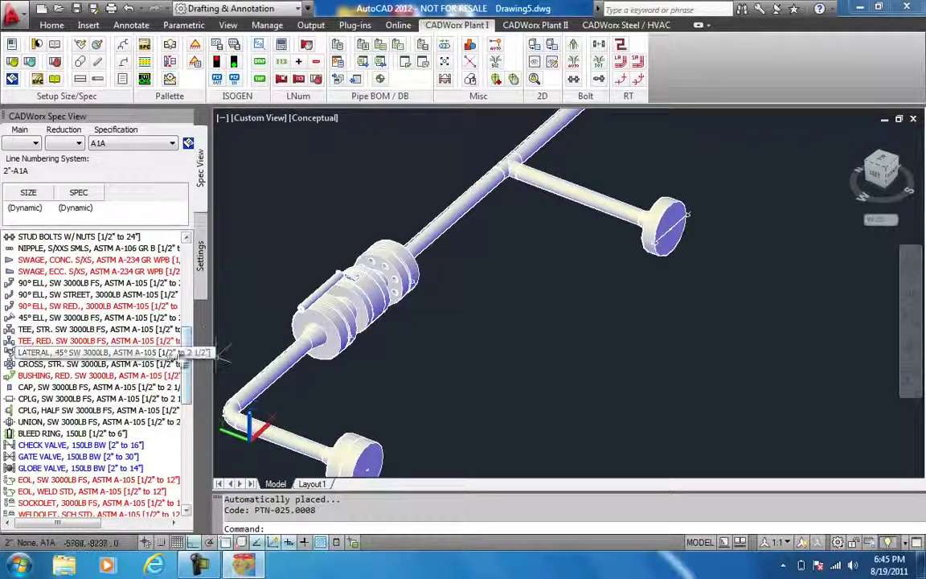
drag(189, 371, 184, 460)
click(102, 390)
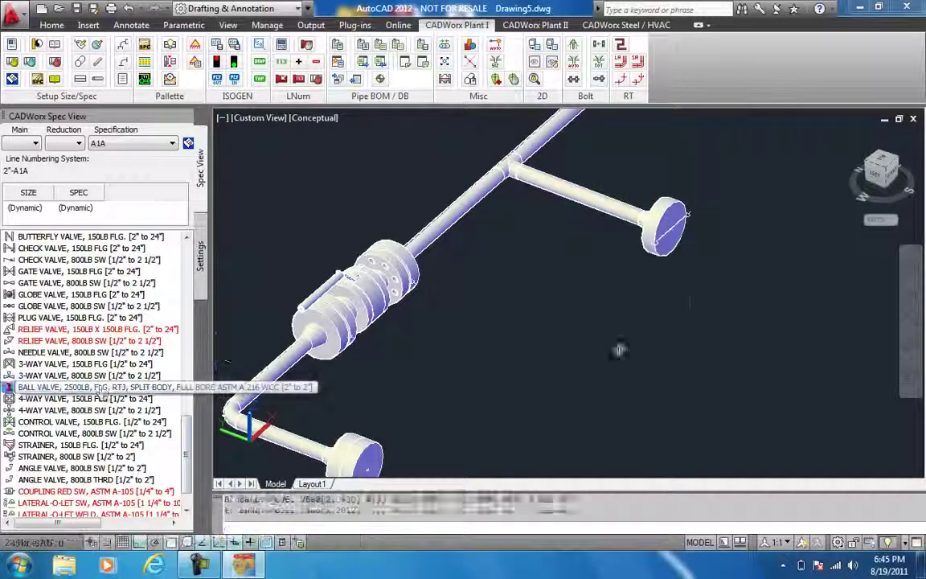
scroll(698, 251, up, 6)
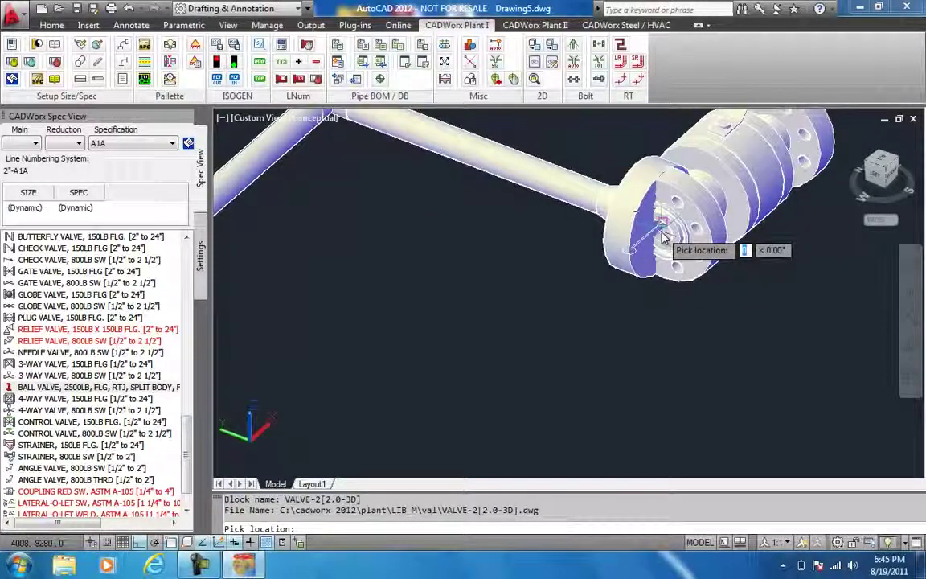
click(666, 240)
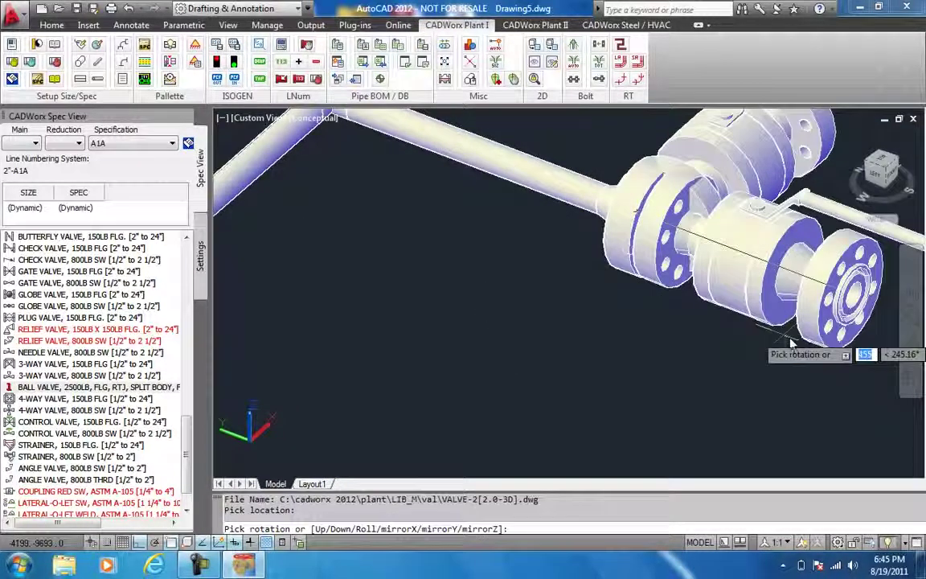
middle_drag(695, 366, 412, 338)
click(412, 337)
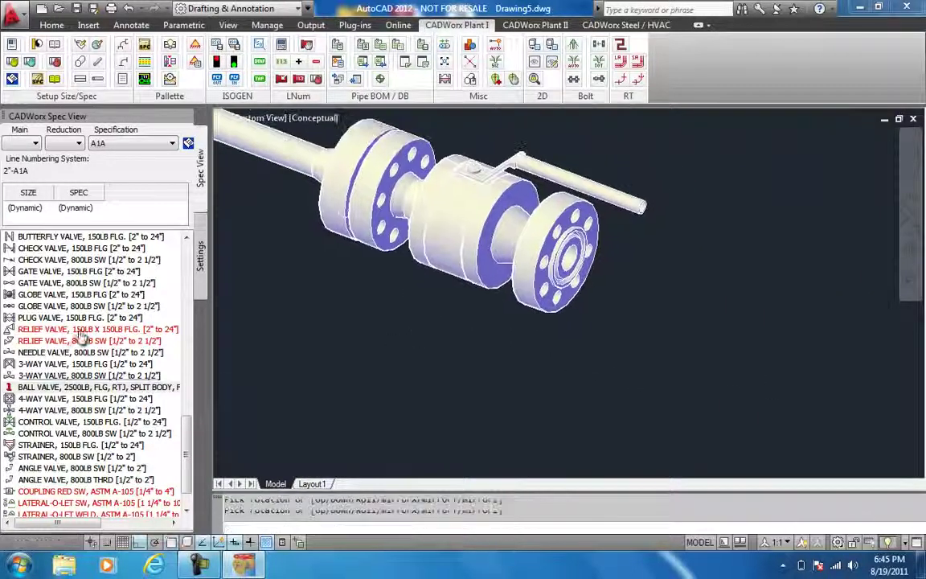
Step: Place a 2" RTJ 2500LB (NO WGT) (METRIC) gasket at the NODE of the branch valve's free flange face, directed toward 270°
scroll(193, 353, up, 8)
drag(199, 354, 211, 257)
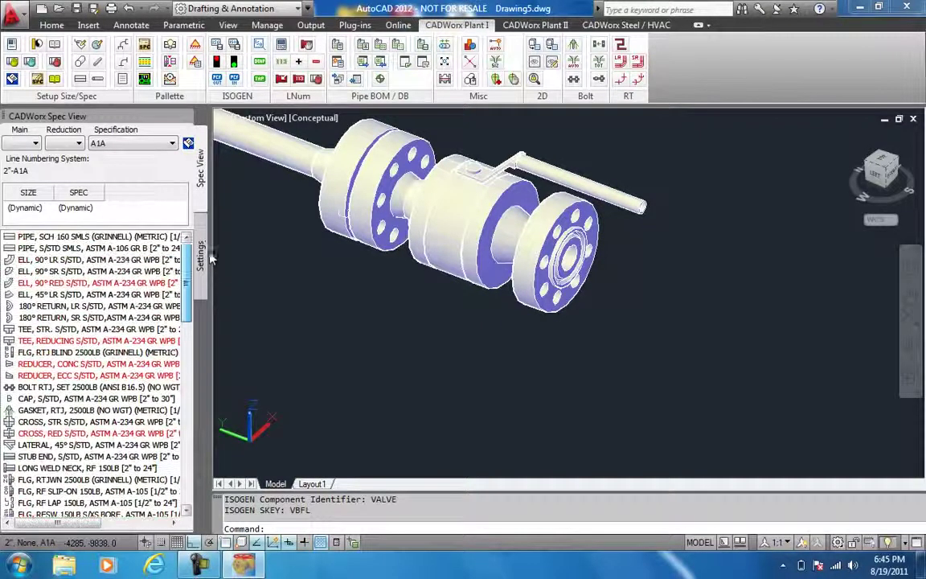
click(93, 410)
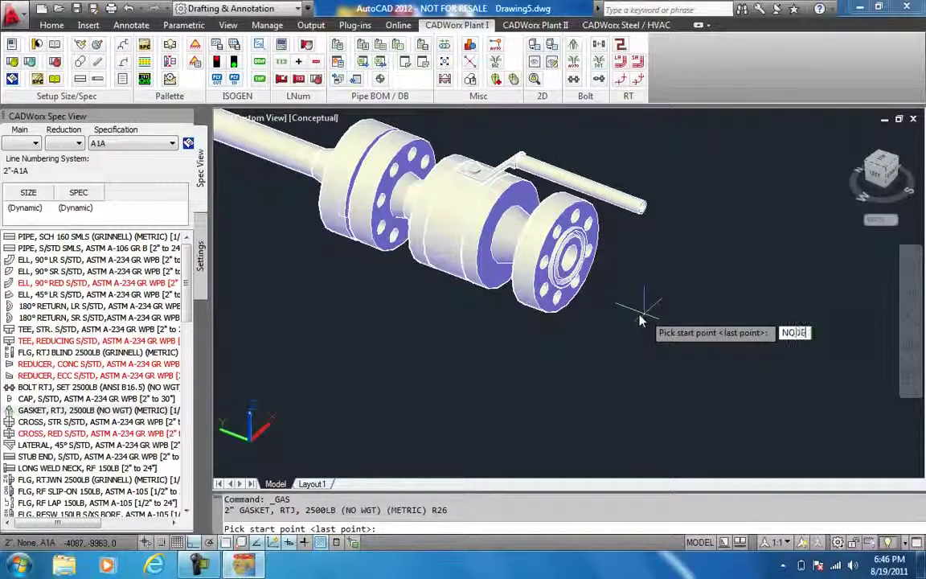
key(Return)
click(568, 261)
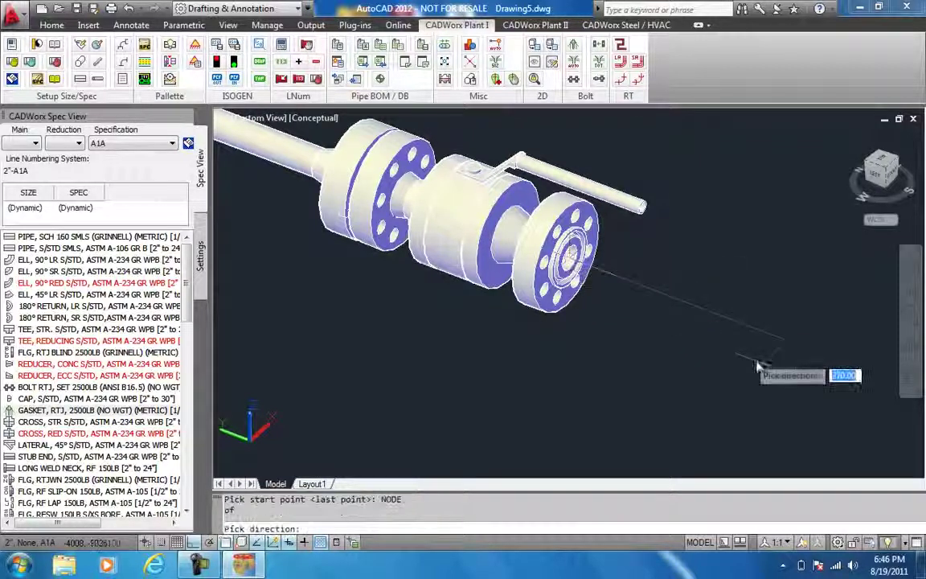
click(282, 308)
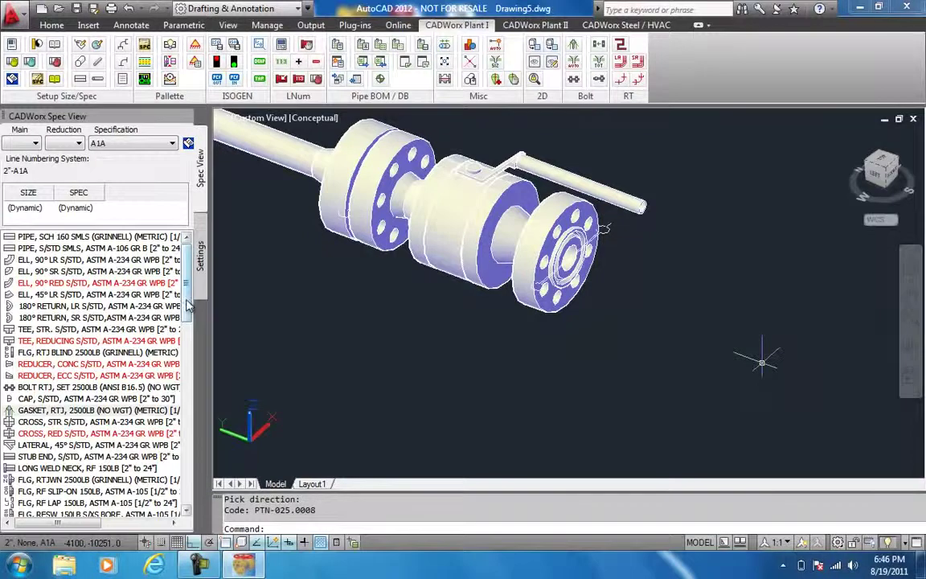
Step: Mount a 2" RTJWN 2500LB (GRINNELL) (METRIC) flange on the new gasket, continuing outward from the branch valve
scroll(188, 306, down, 3)
click(88, 375)
key(Return)
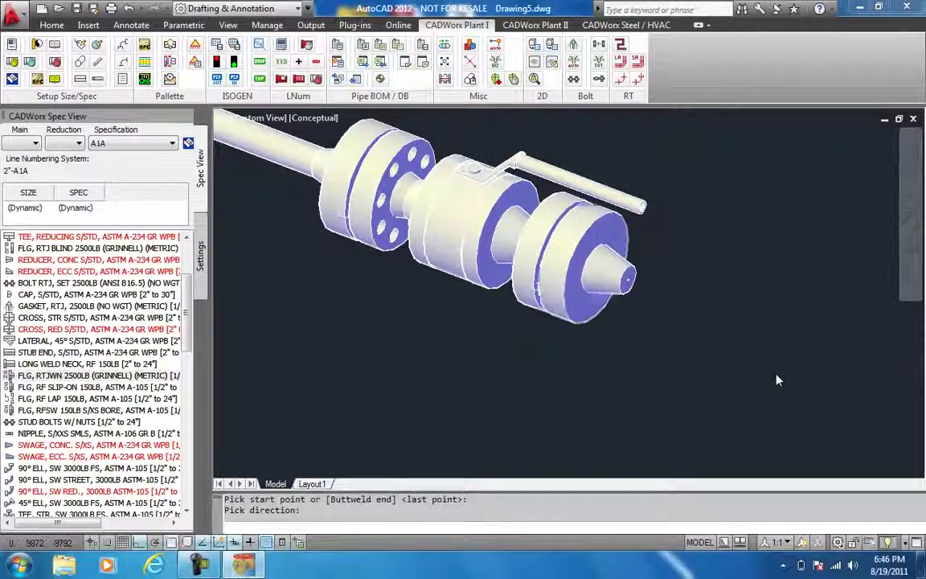
click(777, 380)
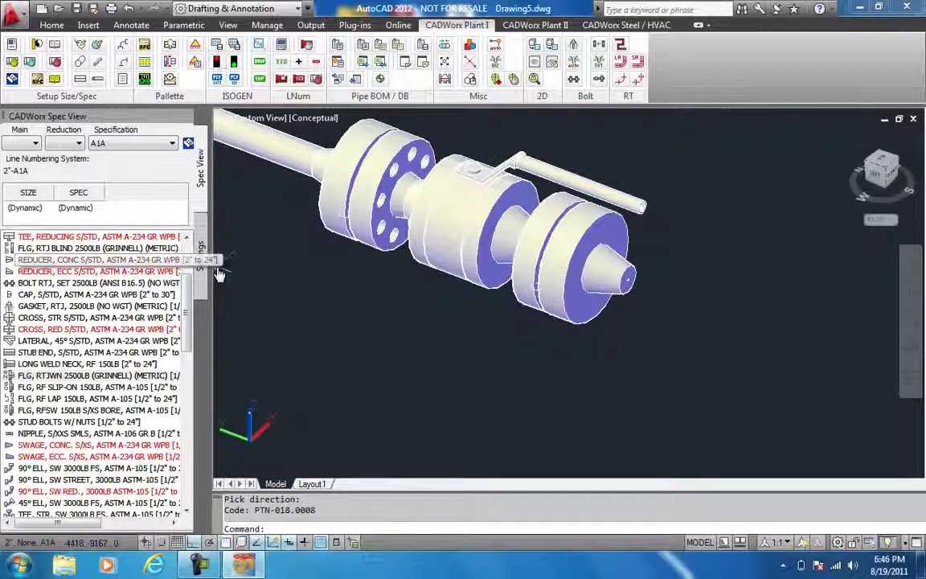
Step: Draw a 2" SCH 160 SMLS (GRINNELL) (METRIC) pipe about 433 mm long from the outer branch flange toward 270°
scroll(97, 251, up, 3)
click(80, 237)
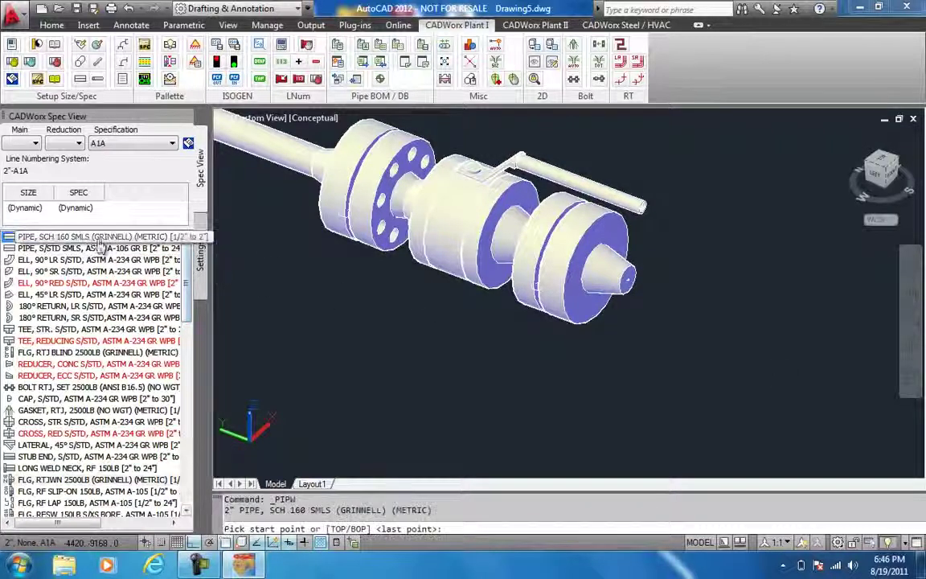
click(748, 384)
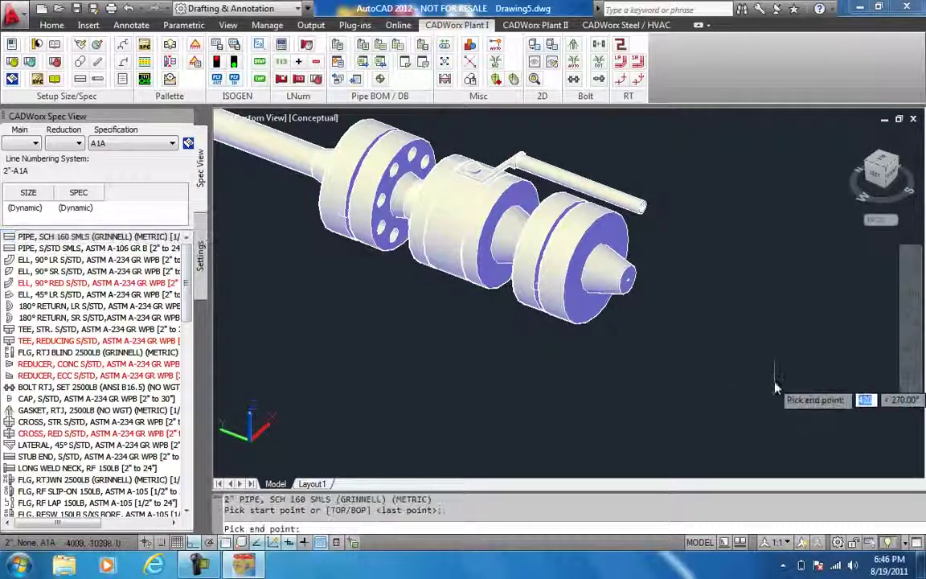
click(483, 379)
Step: Assign bolts to all flanged joints by applying the bolt command to the entire pipe run
scroll(487, 377, down, 2)
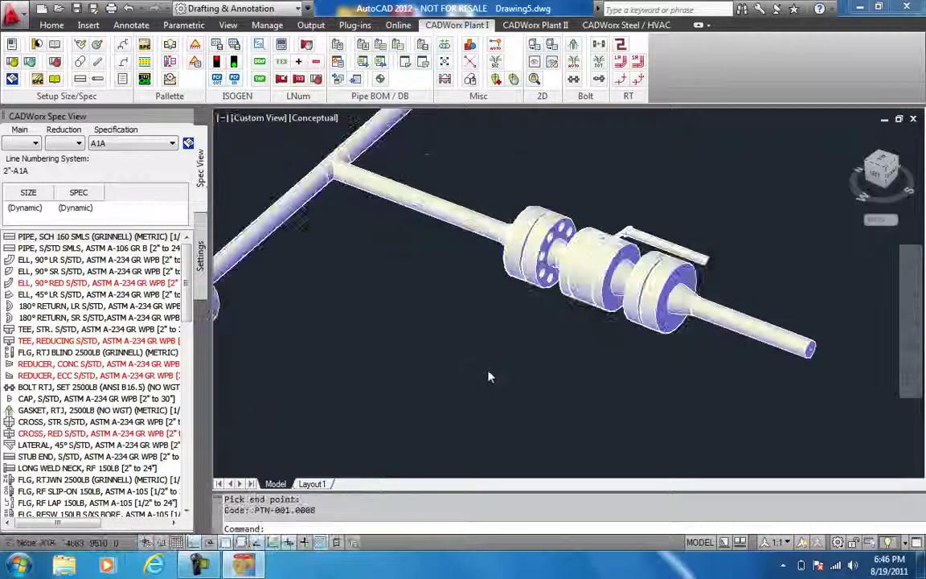
scroll(489, 376, down, 3)
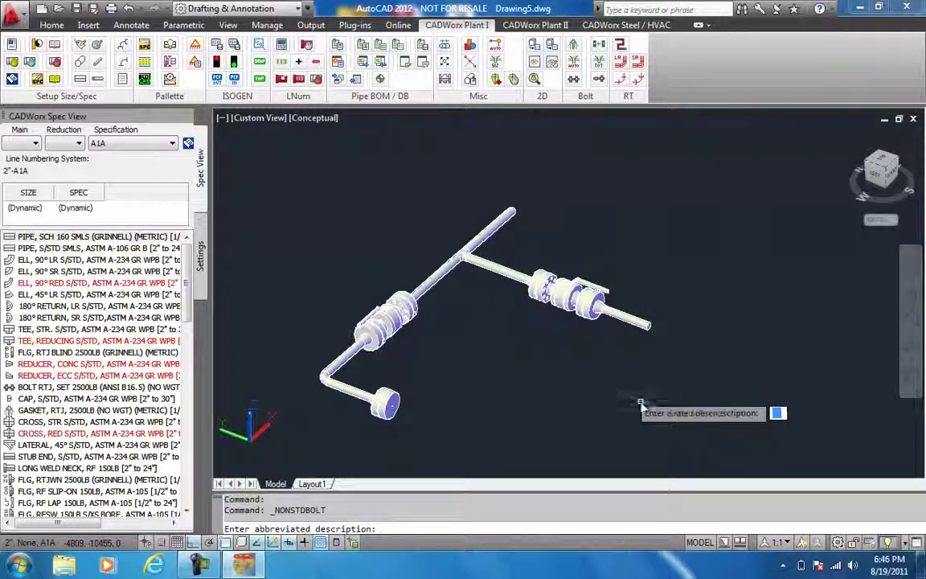
click(599, 48)
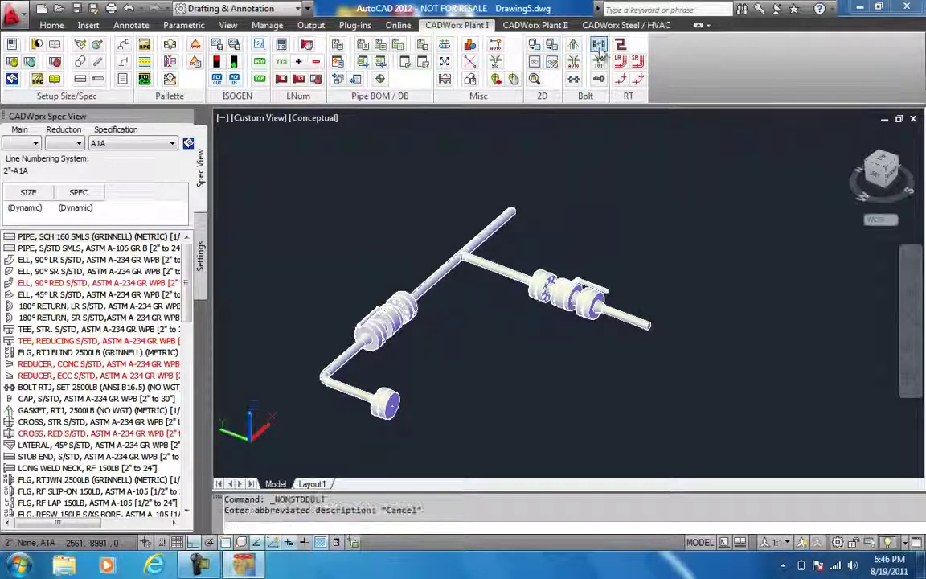
click(668, 443)
click(279, 190)
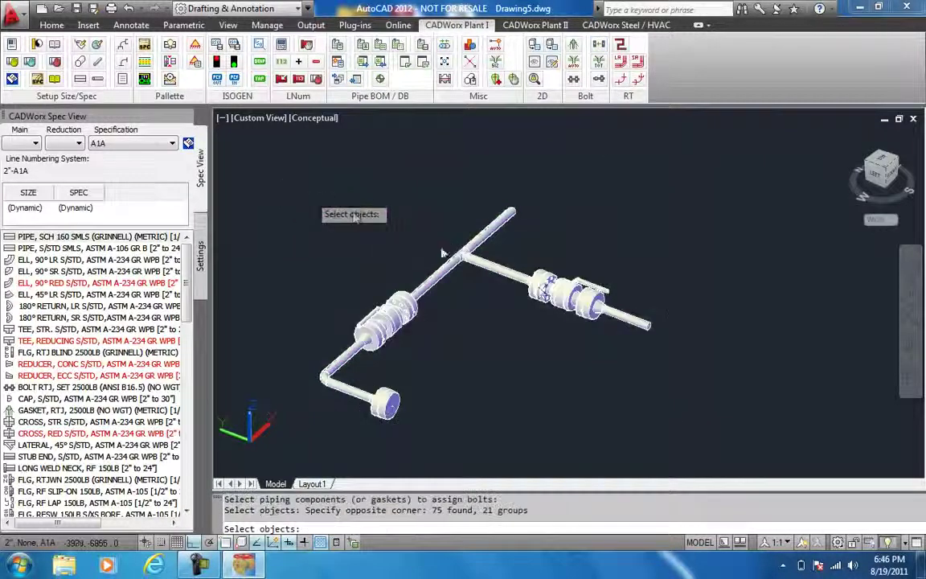
key(Return)
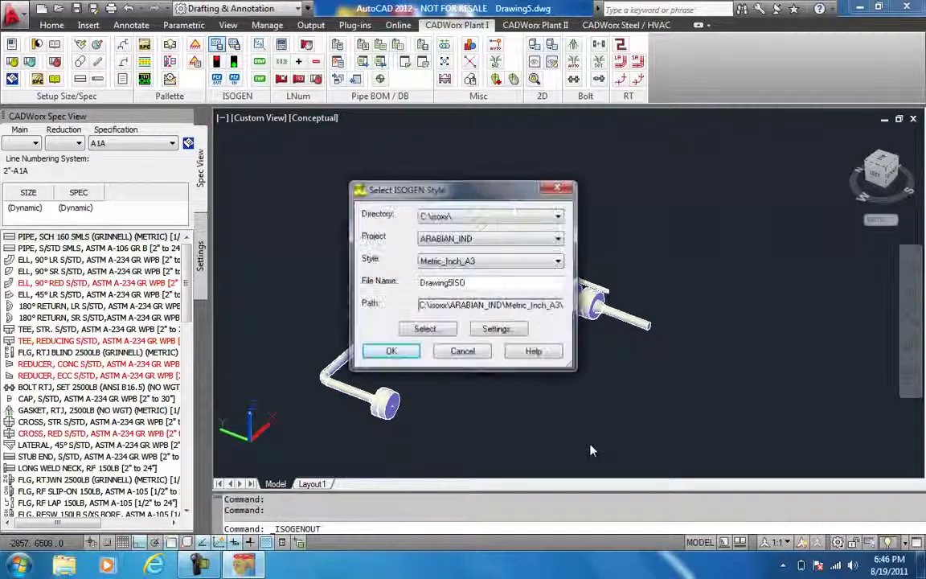
Step: Export the entire pipe run to ISOGEN by selecting components, using project ARABIAN_IND and style Metric_Inch_A3, and open the plot file
click(390, 352)
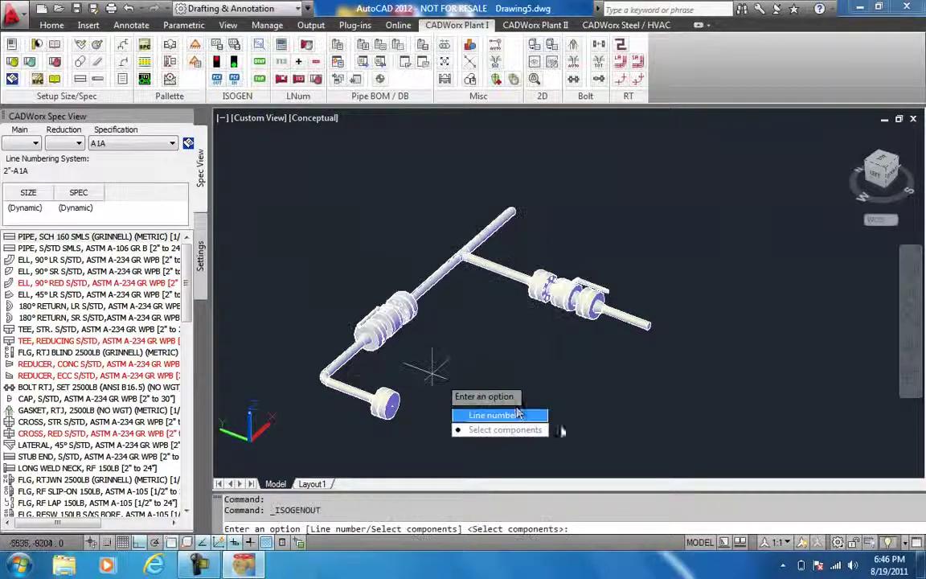
click(505, 429)
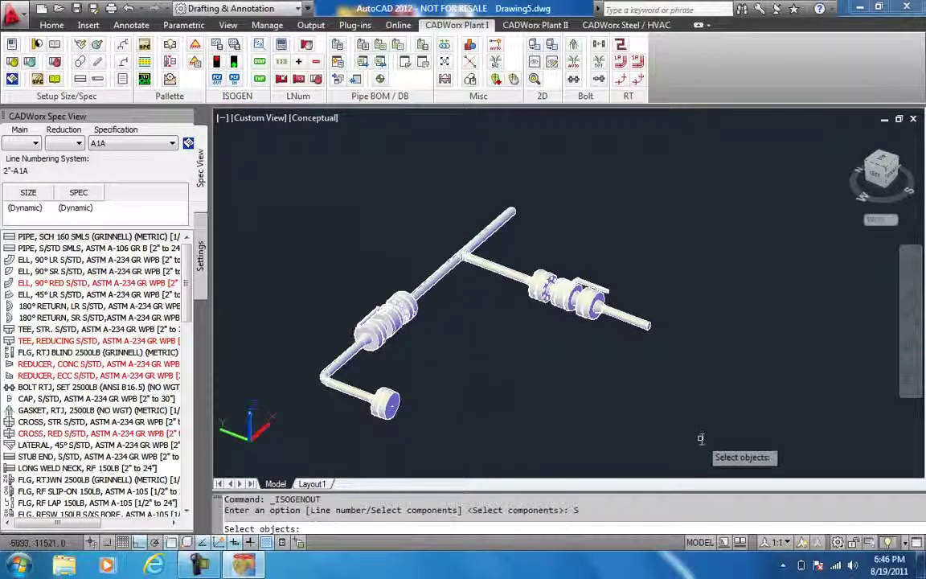
click(696, 440)
click(313, 199)
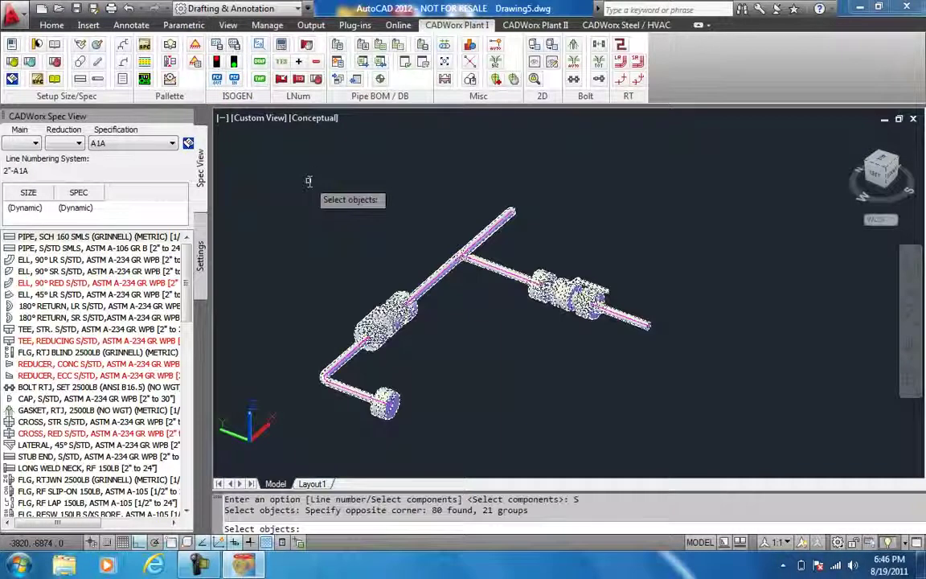
key(Return)
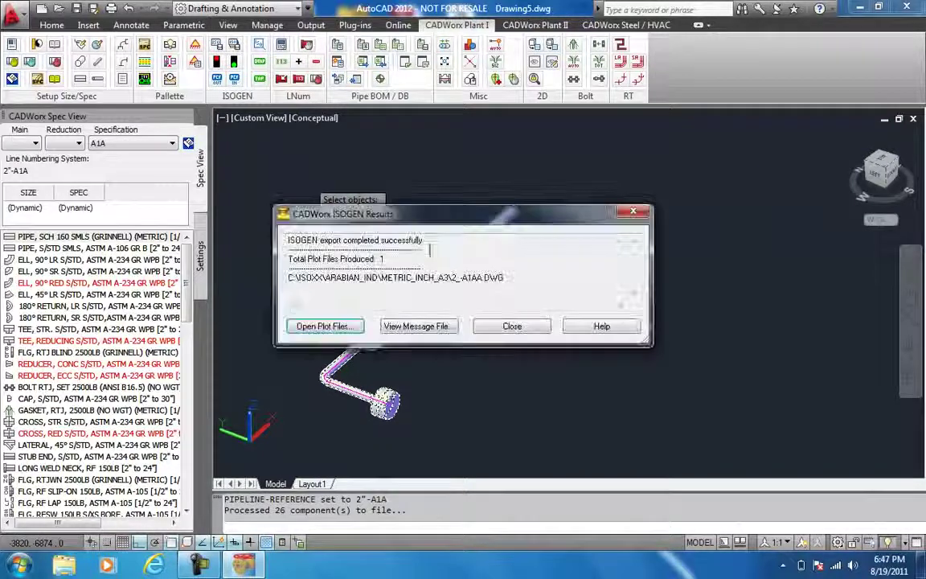
click(346, 330)
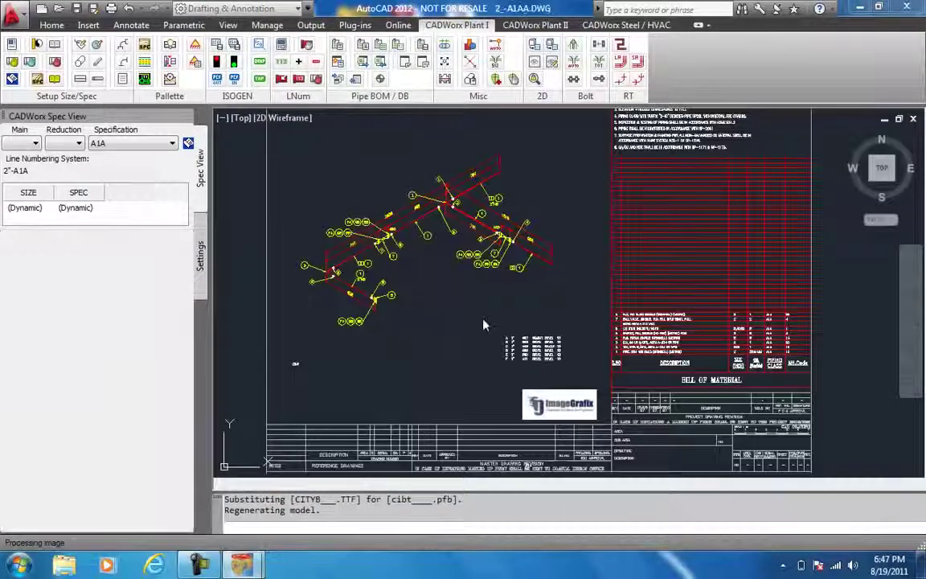
Step: Examine the isometric's valve symbols, flanged joints, item tags and dimensions along the main run and branch
scroll(379, 256, up, 5)
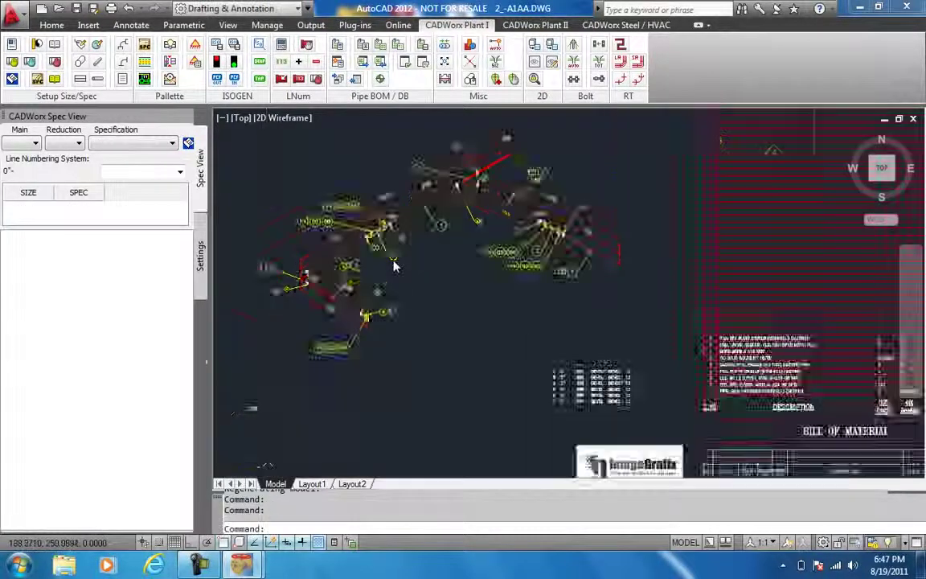
scroll(402, 269, down, 3)
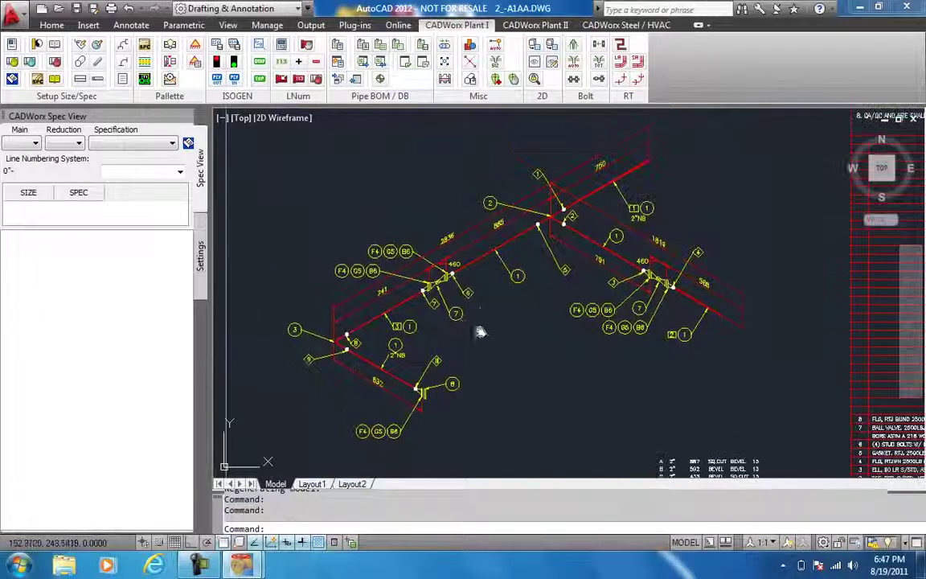
scroll(381, 331, up, 2)
scroll(457, 309, up, 2)
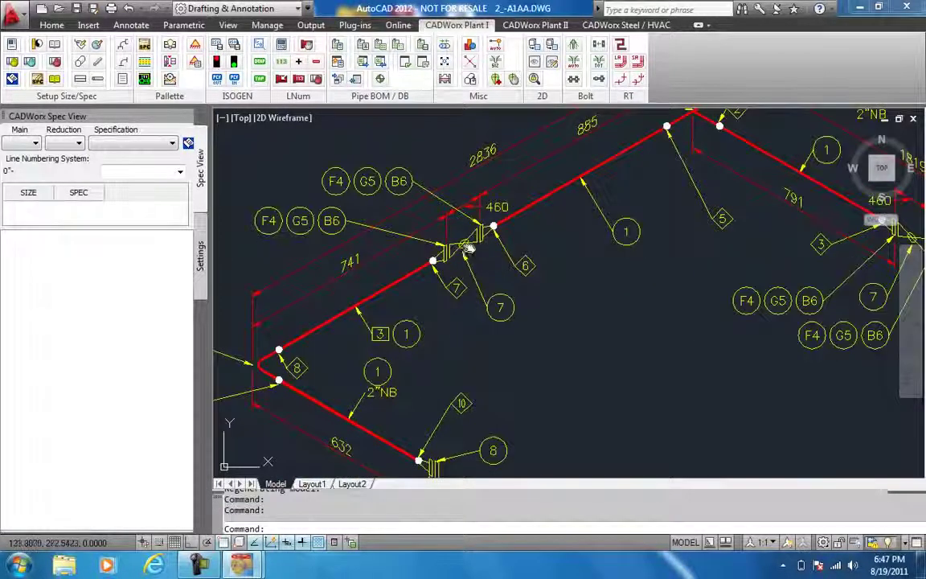
middle_drag(450, 310, 583, 265)
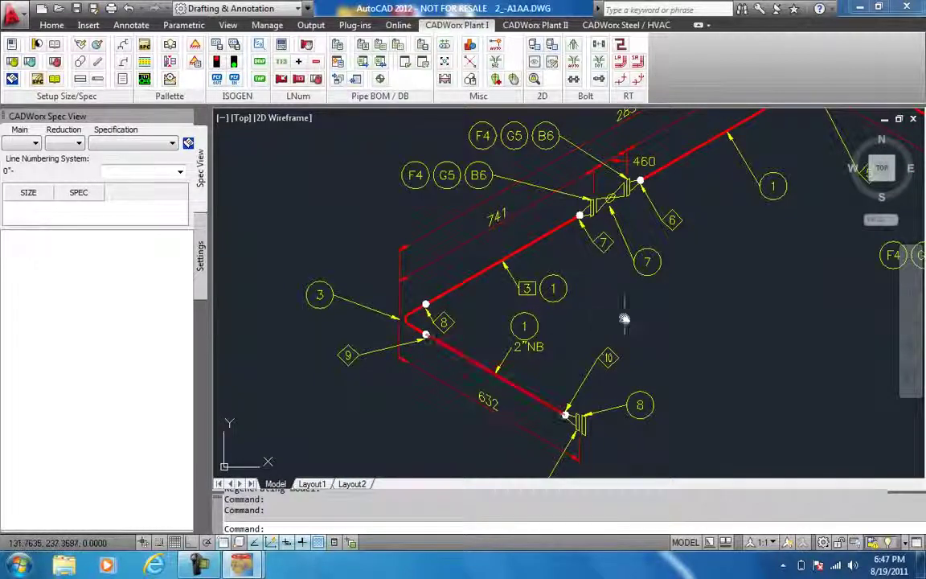
middle_drag(620, 316, 404, 407)
middle_drag(576, 289, 410, 318)
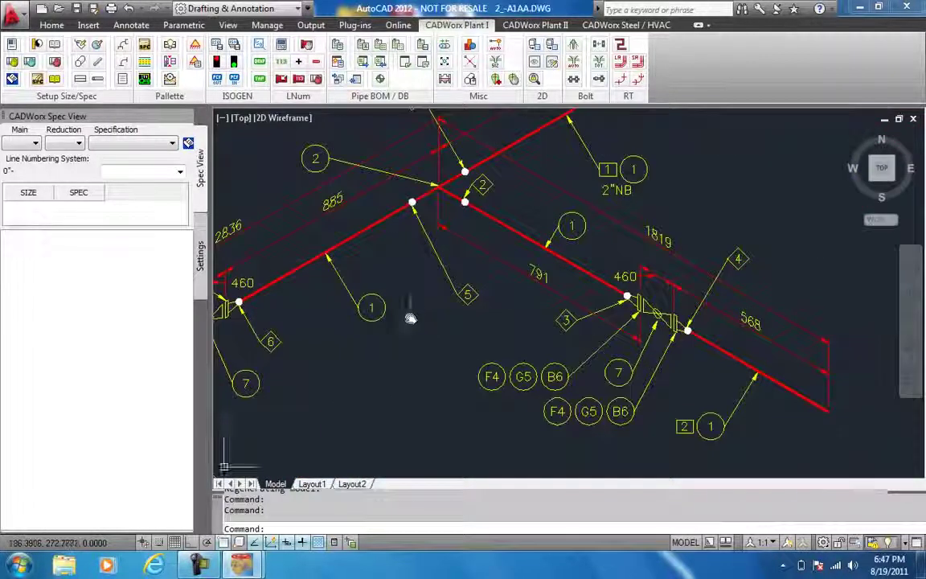
mouse_move(526, 302)
middle_down()
mouse_move(428, 355)
mouse_move(507, 326)
middle_up()
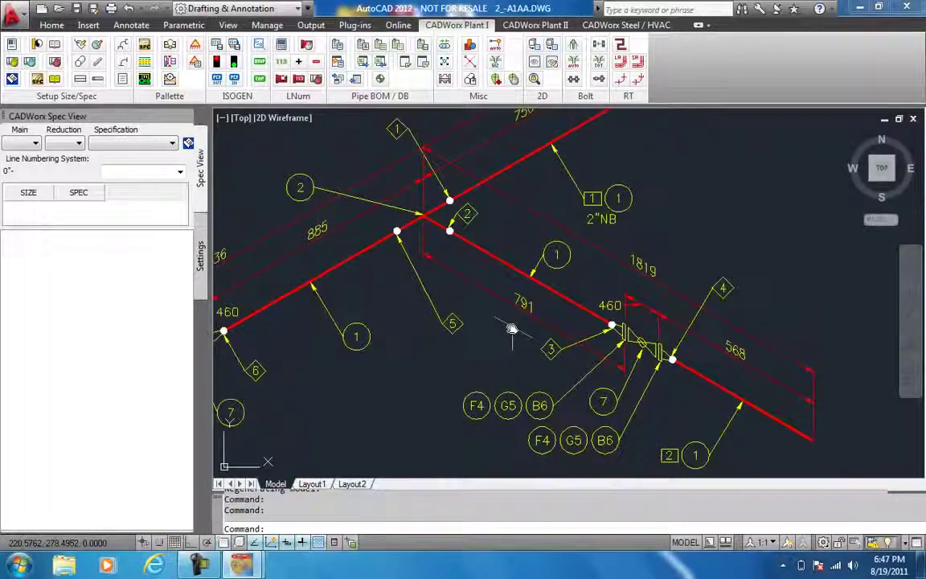
Step: Review the cut pipe list and the bill of material, including the ball valve entry, against the isometric
scroll(514, 325, down, 5)
scroll(517, 214, up, 3)
middle_drag(517, 214, 496, 200)
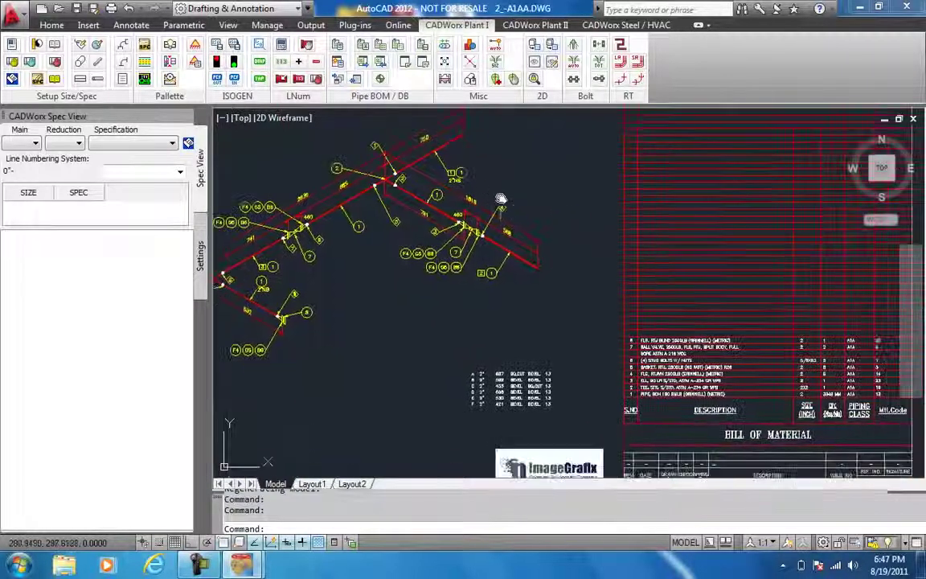
scroll(522, 406, up, 5)
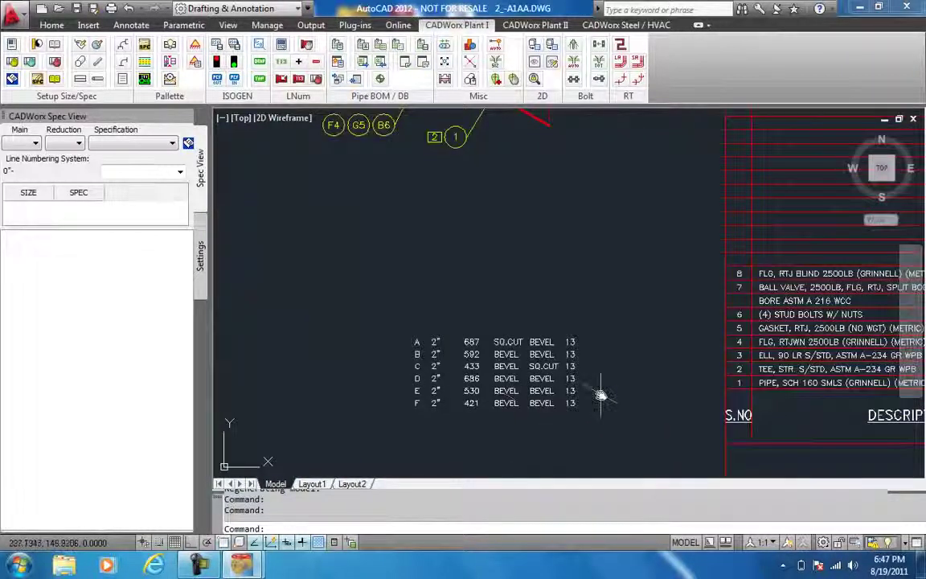
middle_drag(641, 361, 422, 336)
middle_drag(755, 375, 524, 359)
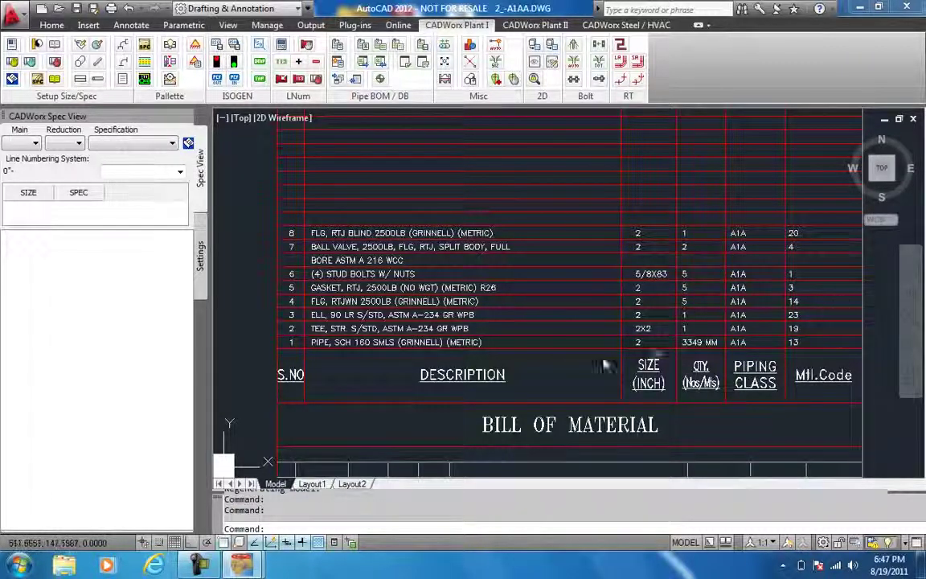
scroll(352, 366, down, 2)
mouse_move(321, 328)
middle_down()
mouse_move(683, 329)
mouse_move(654, 329)
middle_up()
middle_drag(428, 326, 517, 388)
scroll(515, 377, down, 3)
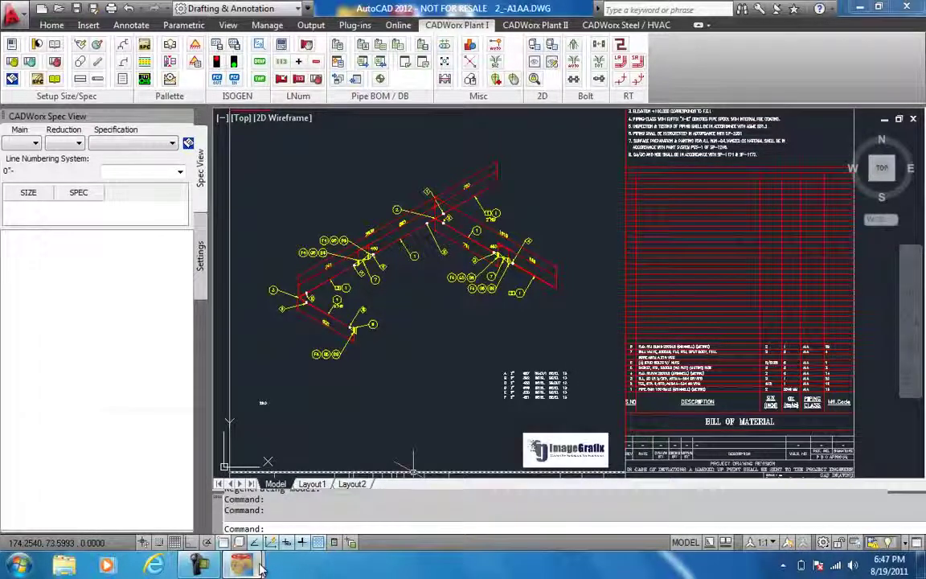
Step: Return to the Drawing5.dwg piping model
mouse_move(262, 569)
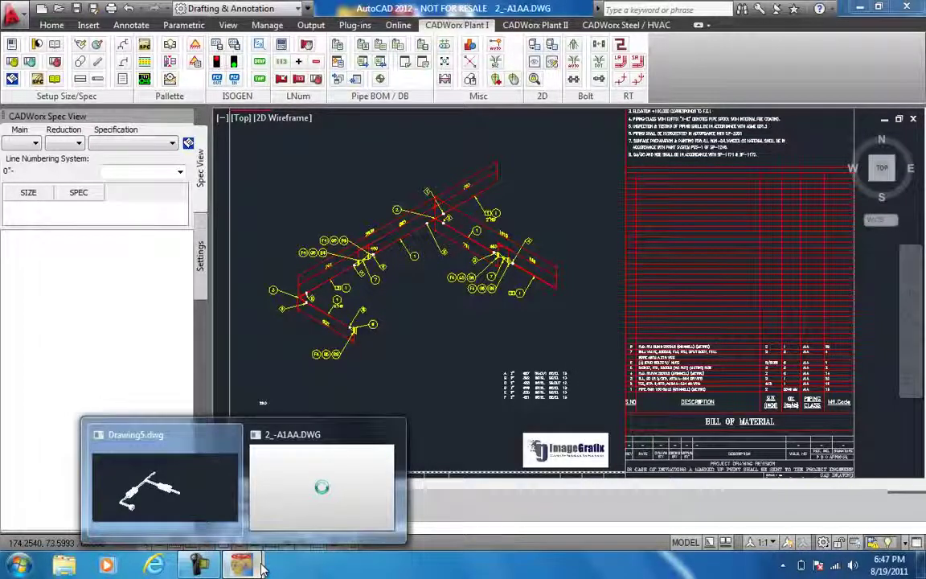